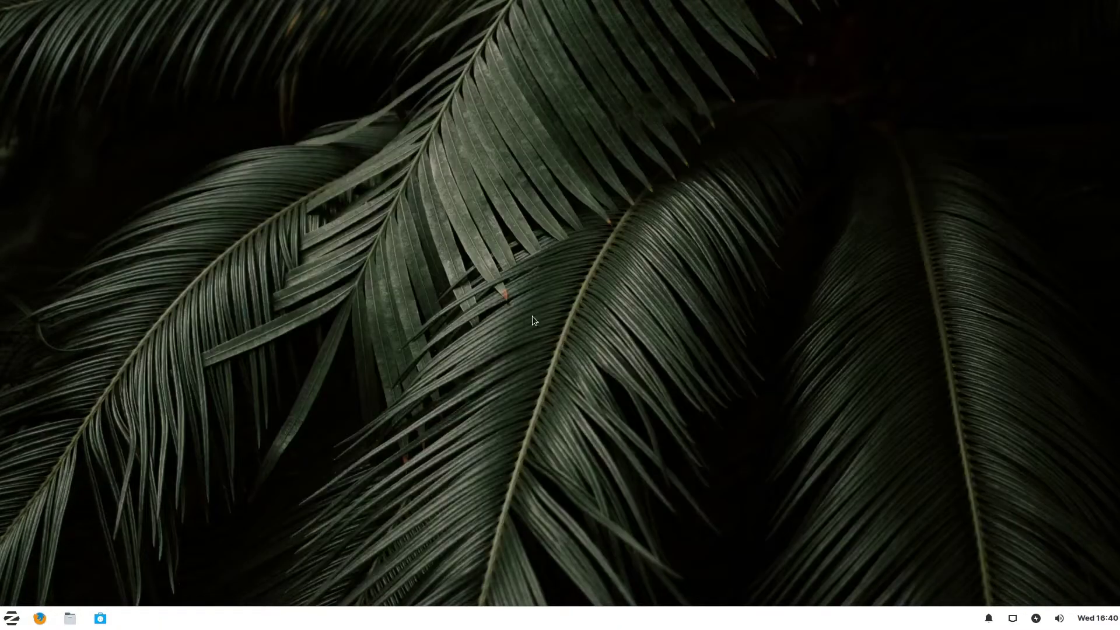
Step: View the desktop's start menu and the panel clock's calendar, closing each again
{"action": "left_click", "coordinate": [12, 619]}
{"action": "left_click", "coordinate": [387, 380]}
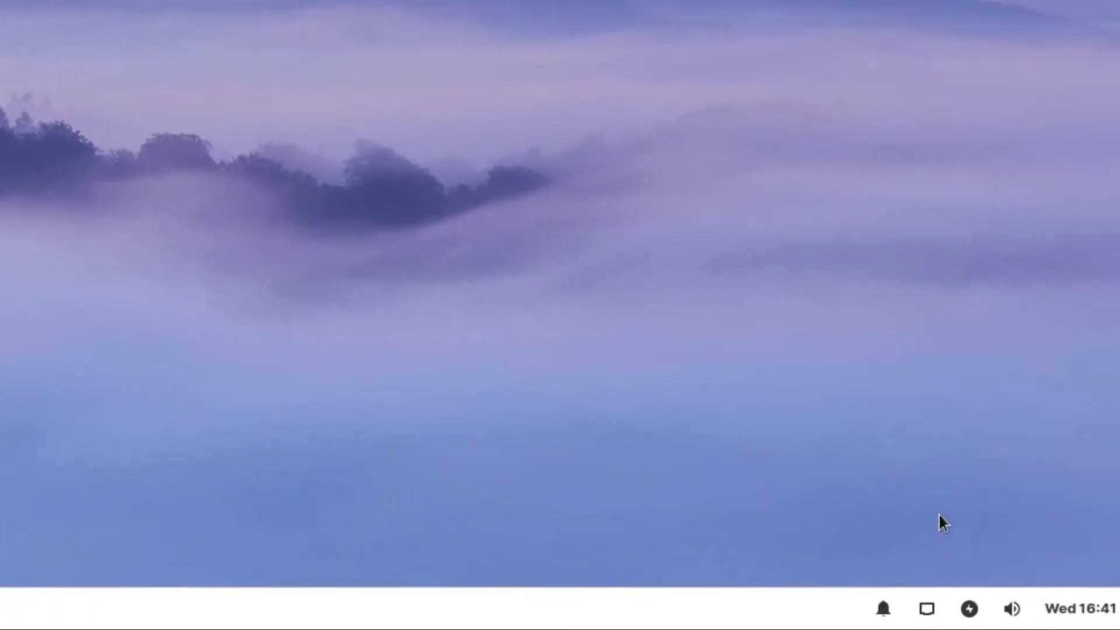
{"action": "left_click", "coordinate": [1084, 616]}
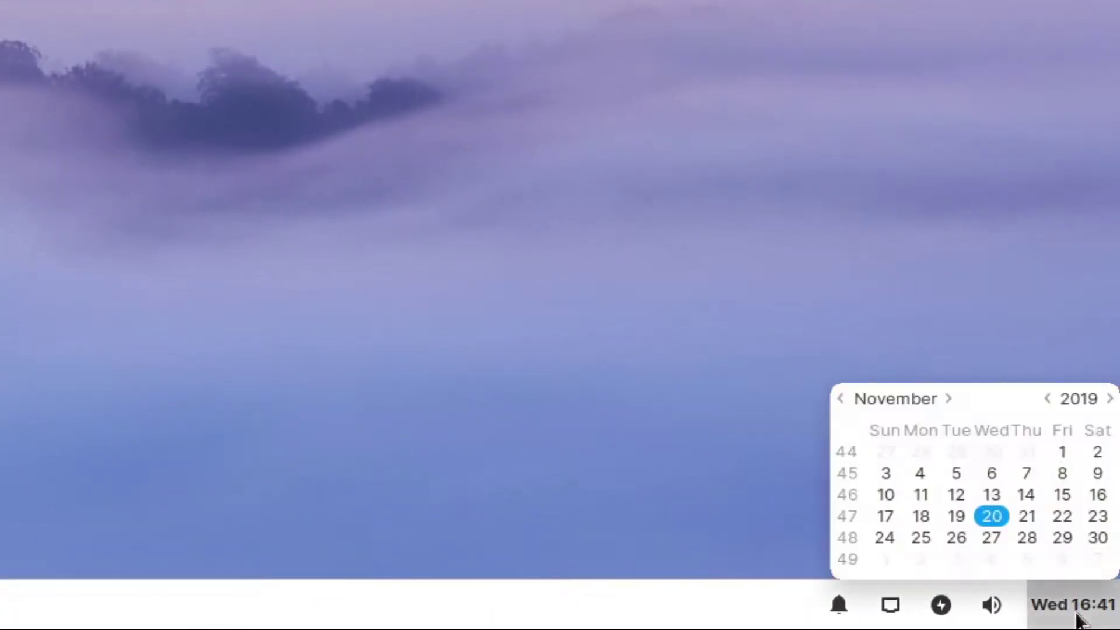
{"action": "left_click", "coordinate": [1111, 610]}
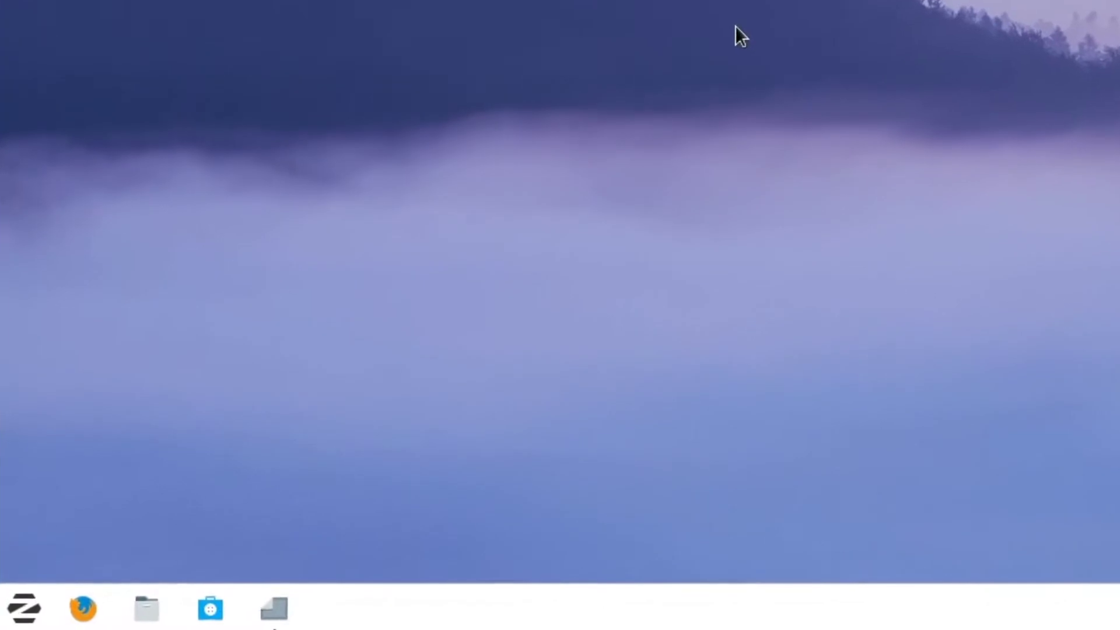
Step: Look over the start menu's categories and its context options, closing both again
{"action": "left_click", "coordinate": [13, 609]}
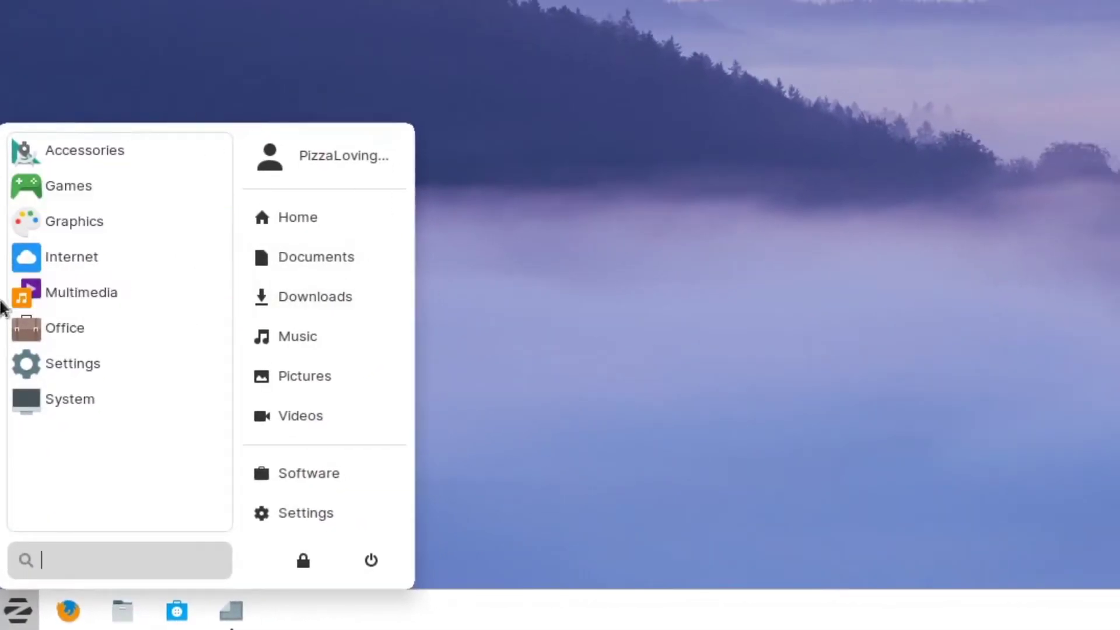
{"action": "left_click", "coordinate": [29, 618]}
{"action": "right_click", "coordinate": [23, 606]}
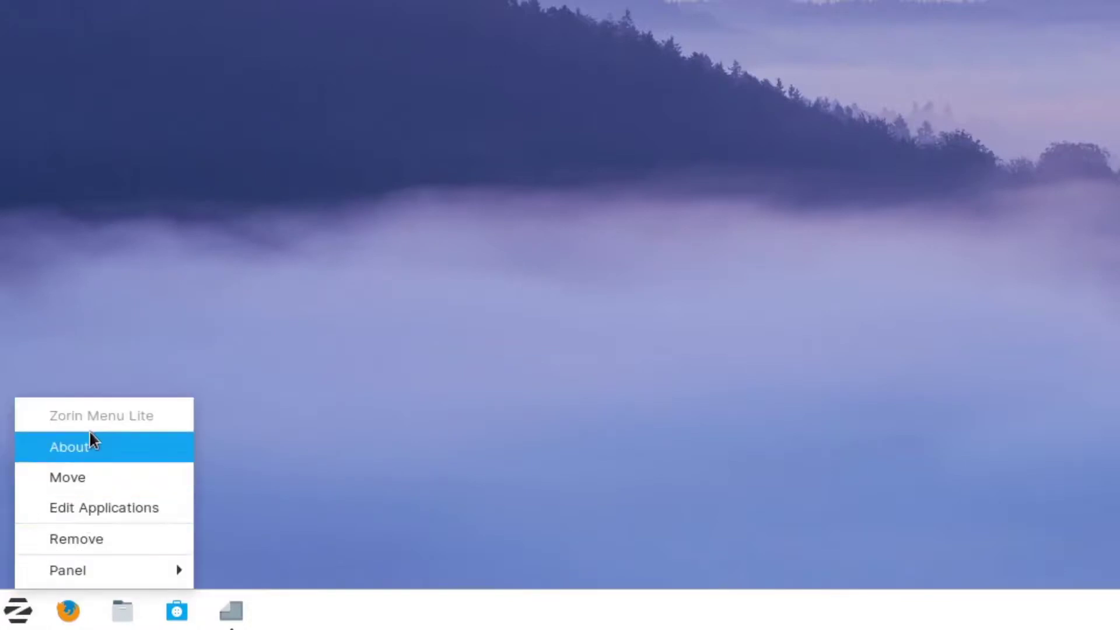
{"action": "left_click", "coordinate": [261, 418]}
Step: Open the desktop Settings from the start menu and bring up the Appearance settings
{"action": "key", "text": "super"}
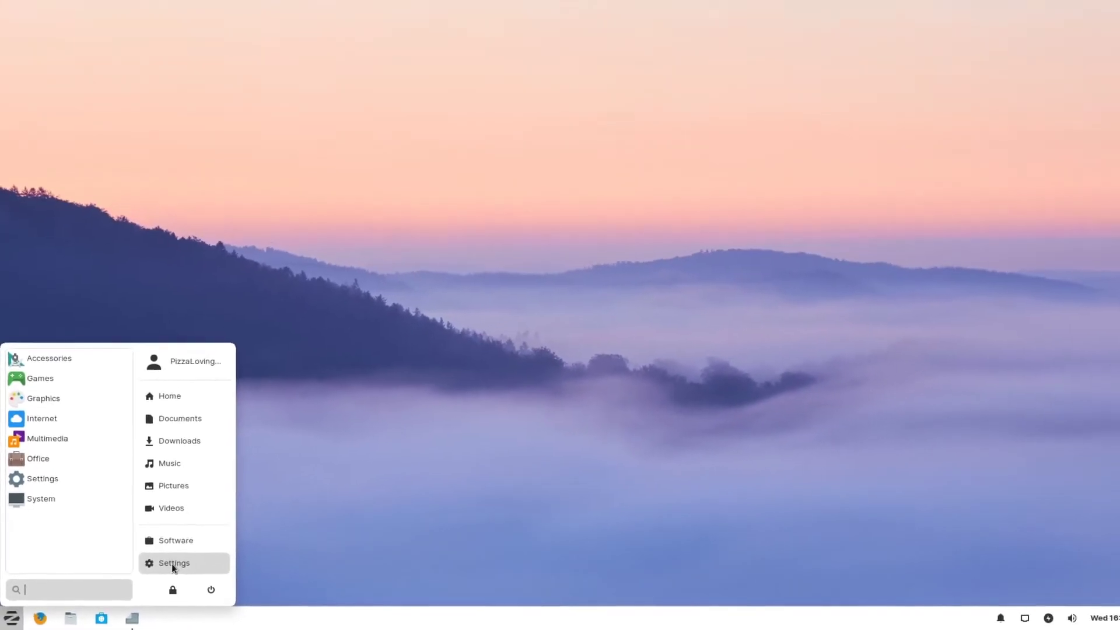
{"action": "left_click", "coordinate": [222, 540]}
{"action": "left_click", "coordinate": [11, 617]}
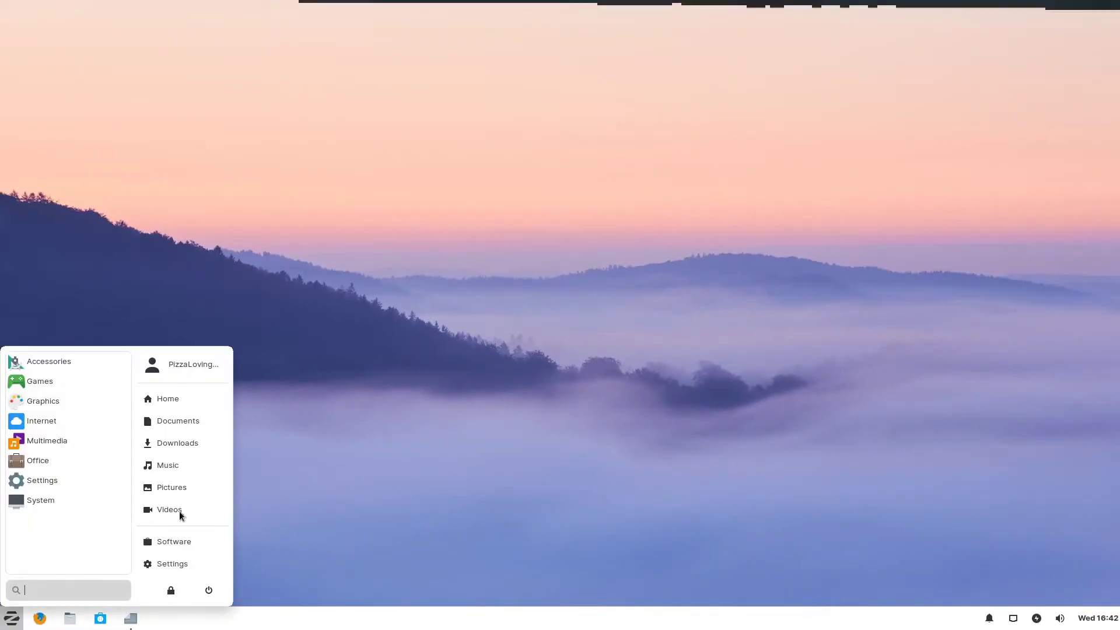
{"action": "left_click", "coordinate": [177, 564]}
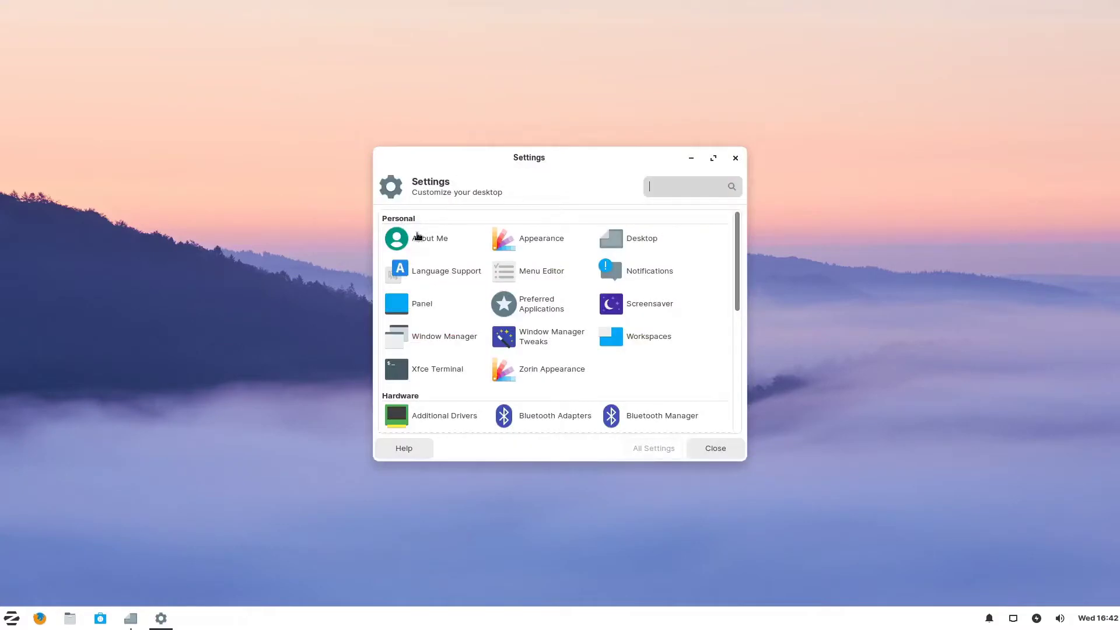
{"action": "left_click_drag", "start_coordinate": [551, 154], "coordinate": [523, 116]}
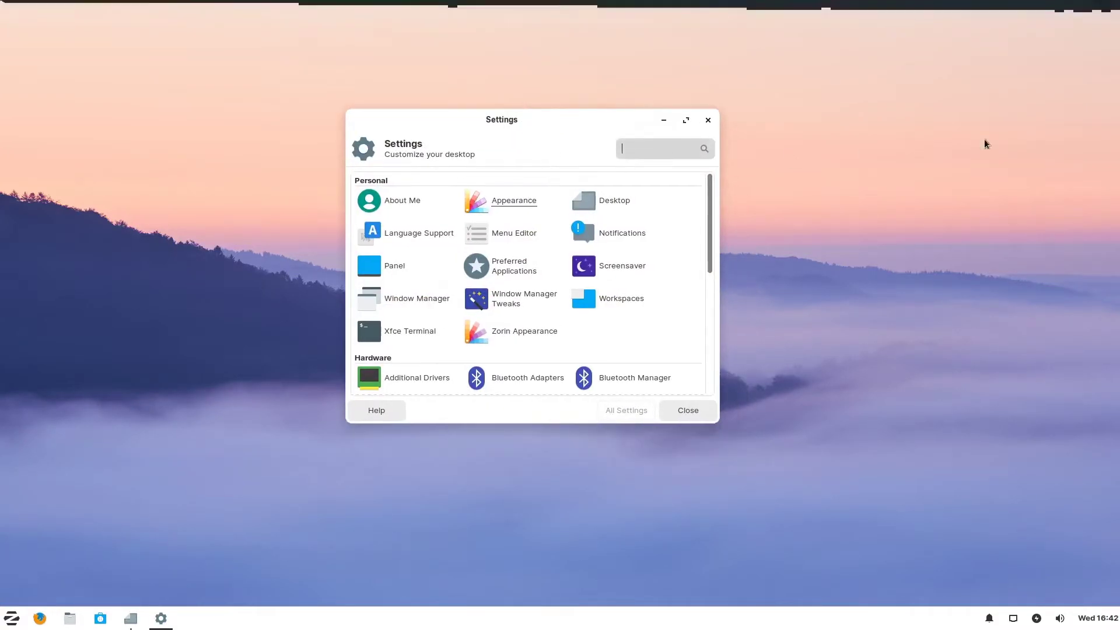
{"action": "left_click", "coordinate": [516, 204]}
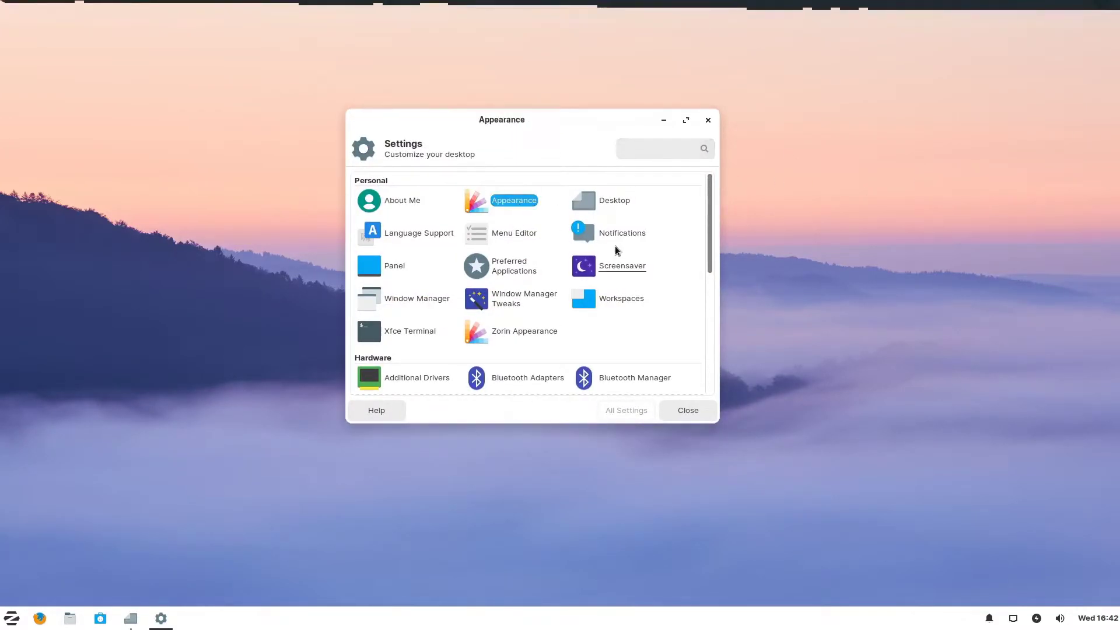
{"action": "left_click_drag", "start_coordinate": [516, 127], "coordinate": [480, 106]}
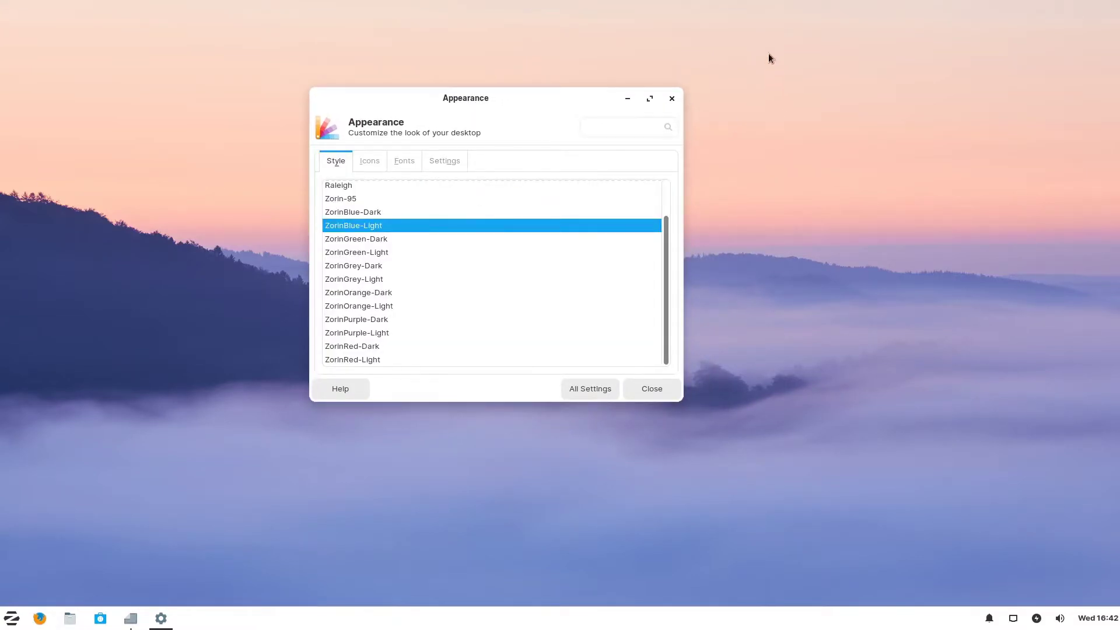
{"action": "left_click_drag", "start_coordinate": [537, 93], "coordinate": [563, 104]}
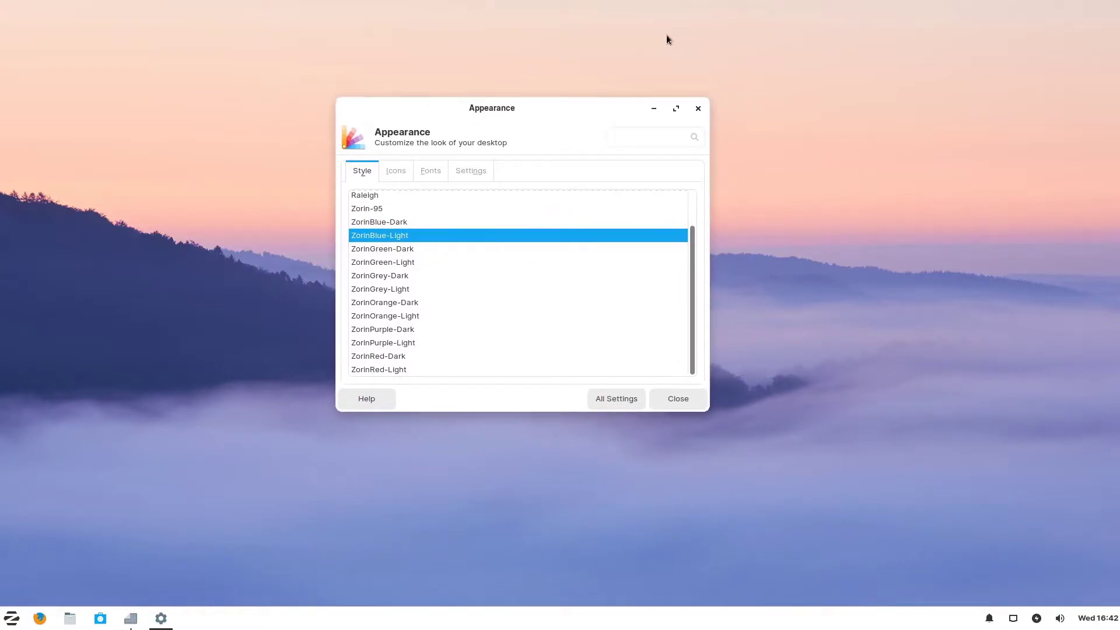
Step: Examine the available styles and icon themes in the Appearance settings
{"action": "scroll", "coordinate": [438, 299], "scroll_direction": "up", "scroll_amount": 2}
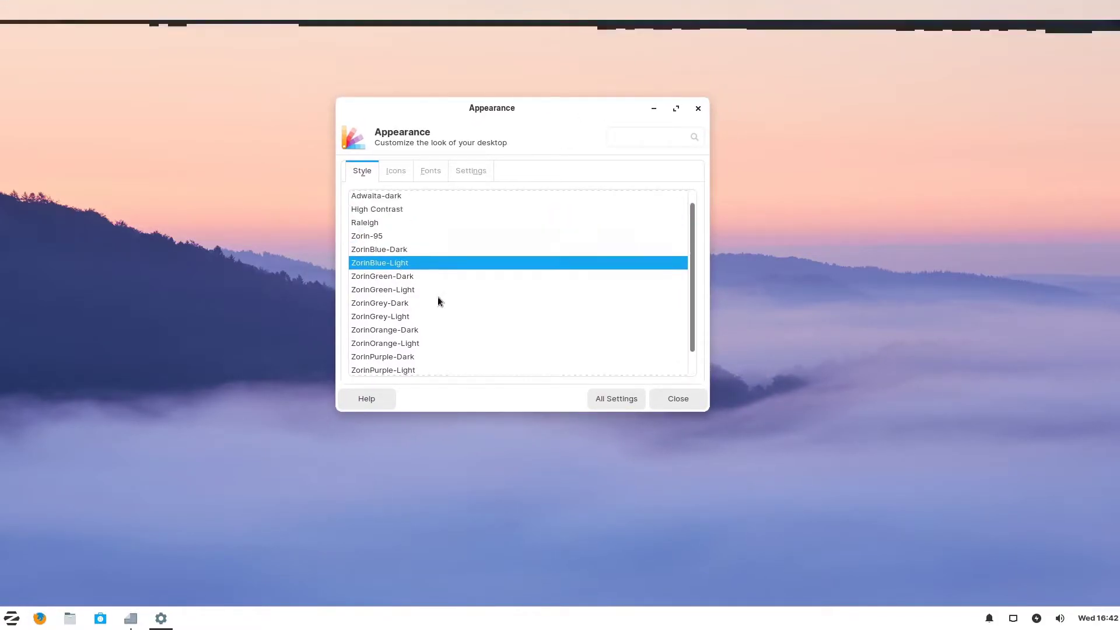
{"action": "scroll", "coordinate": [452, 248], "scroll_direction": "down", "scroll_amount": 3}
{"action": "left_click", "coordinate": [394, 175]}
{"action": "left_click", "coordinate": [368, 173]}
{"action": "scroll", "coordinate": [403, 257], "scroll_direction": "up", "scroll_amount": 3}
{"action": "scroll", "coordinate": [408, 268], "scroll_direction": "down", "scroll_amount": 3}
{"action": "scroll", "coordinate": [411, 219], "scroll_direction": "up", "scroll_amount": 3}
{"action": "left_click", "coordinate": [407, 168]}
{"action": "scroll", "coordinate": [461, 247], "scroll_direction": "down", "scroll_amount": 3}
{"action": "scroll", "coordinate": [479, 262], "scroll_direction": "up", "scroll_amount": 3}
{"action": "scroll", "coordinate": [446, 216], "scroll_direction": "up", "scroll_amount": 2}
{"action": "scroll", "coordinate": [450, 230], "scroll_direction": "down", "scroll_amount": 2}
{"action": "scroll", "coordinate": [435, 222], "scroll_direction": "down", "scroll_amount": 3}
{"action": "scroll", "coordinate": [433, 173], "scroll_direction": "down", "scroll_amount": 1}
{"action": "scroll", "coordinate": [430, 175], "scroll_direction": "up", "scroll_amount": 2}
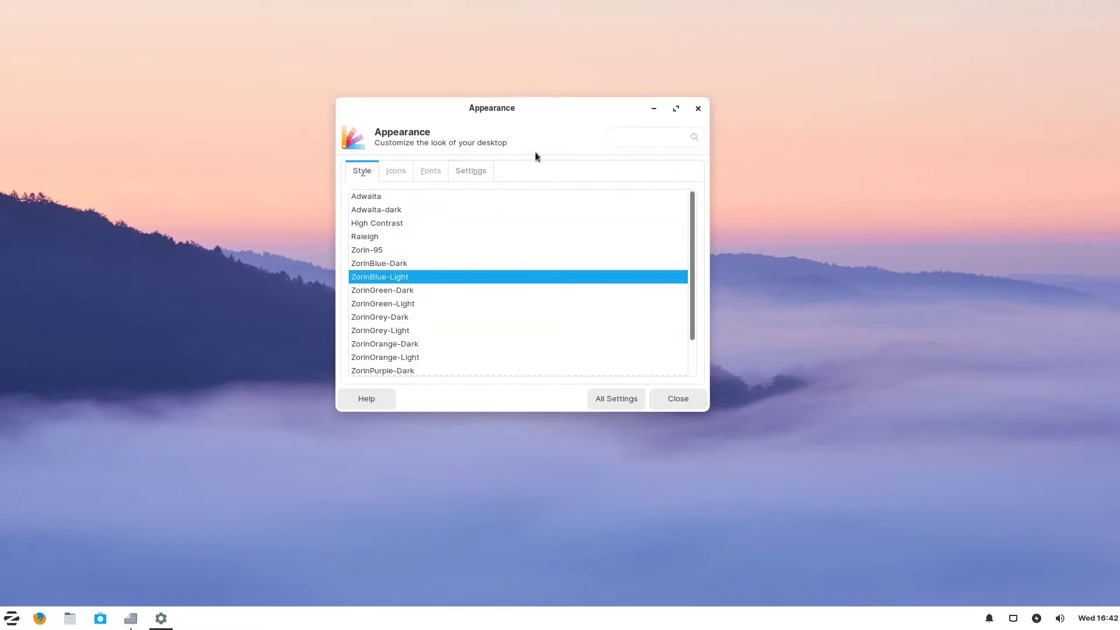
Step: Return to all settings, open Zorin Appearance and reposition its window higher on the desktop
{"action": "left_click", "coordinate": [610, 401]}
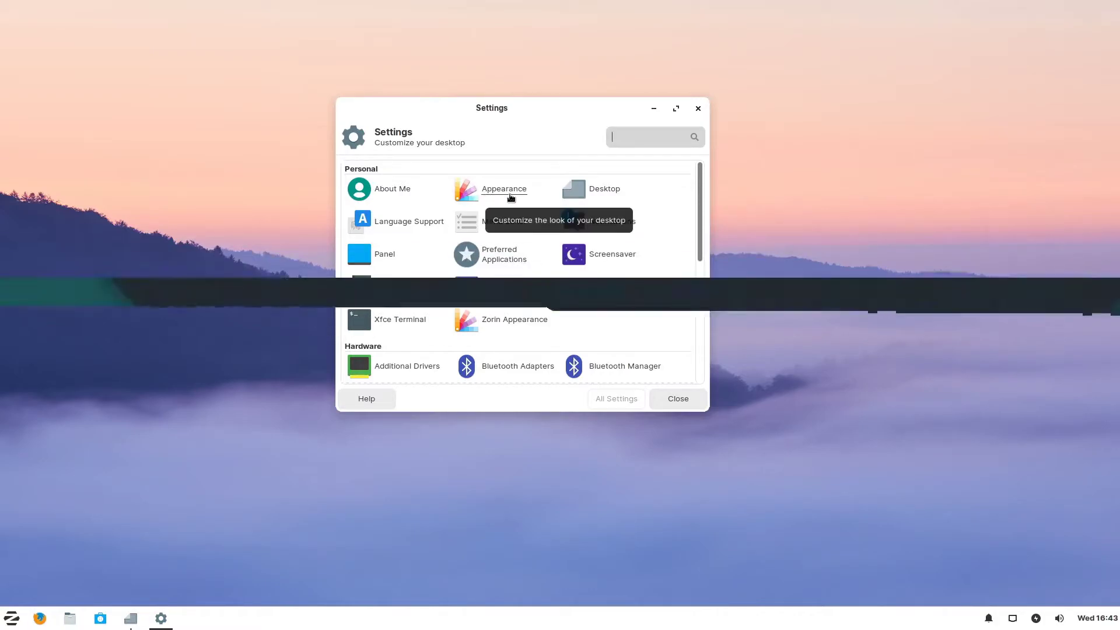
{"action": "left_click", "coordinate": [505, 317]}
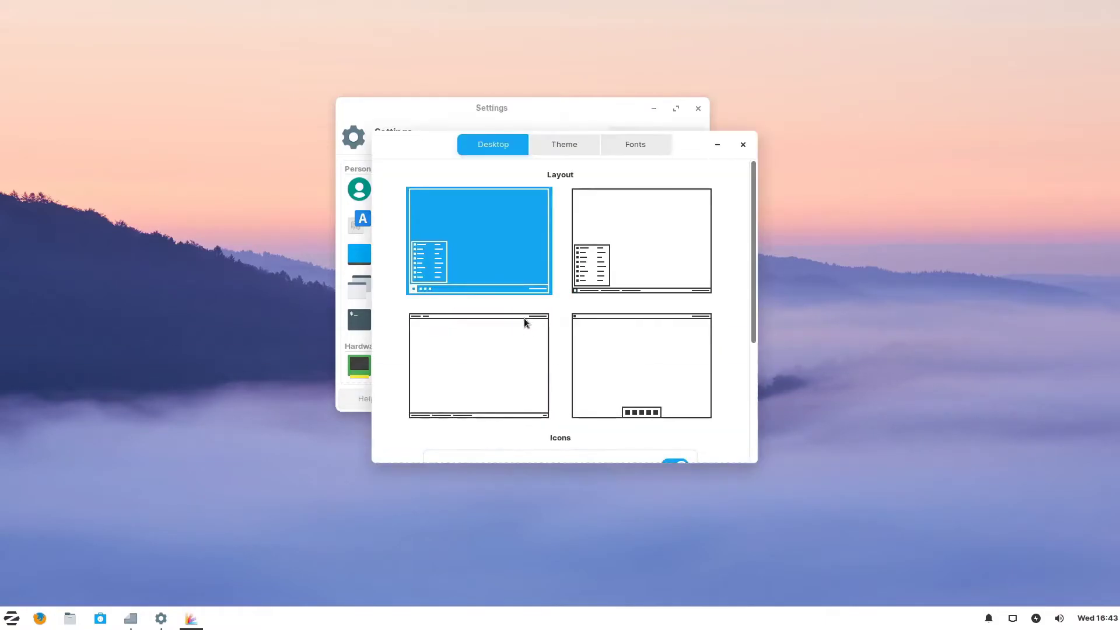
{"action": "left_click_drag", "start_coordinate": [437, 150], "coordinate": [335, 75]}
Step: Examine the four desktop layouts and the desktop icon and interface options in Zorin Appearance
{"action": "scroll", "coordinate": [414, 189], "scroll_direction": "down", "scroll_amount": 4}
{"action": "scroll", "coordinate": [415, 189], "scroll_direction": "up", "scroll_amount": 4}
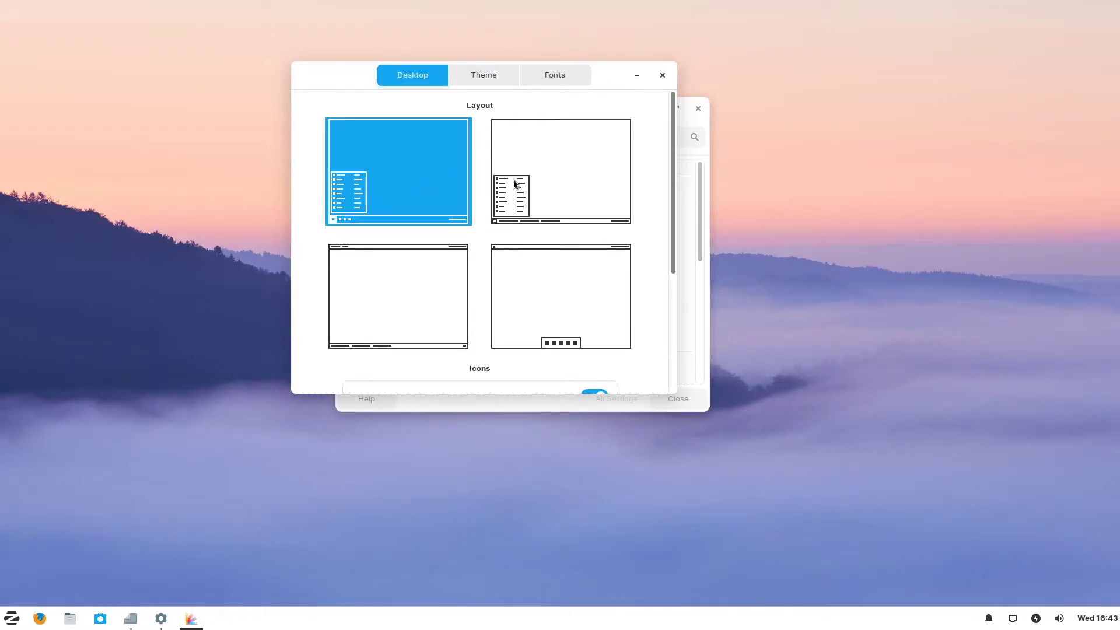
{"action": "scroll", "coordinate": [408, 301], "scroll_direction": "down", "scroll_amount": 5}
{"action": "scroll", "coordinate": [461, 294], "scroll_direction": "up", "scroll_amount": 5}
{"action": "scroll", "coordinate": [589, 286], "scroll_direction": "down", "scroll_amount": 5}
{"action": "scroll", "coordinate": [589, 286], "scroll_direction": "down", "scroll_amount": 1}
{"action": "scroll", "coordinate": [640, 186], "scroll_direction": "up", "scroll_amount": 6}
{"action": "scroll", "coordinate": [537, 114], "scroll_direction": "down", "scroll_amount": 5}
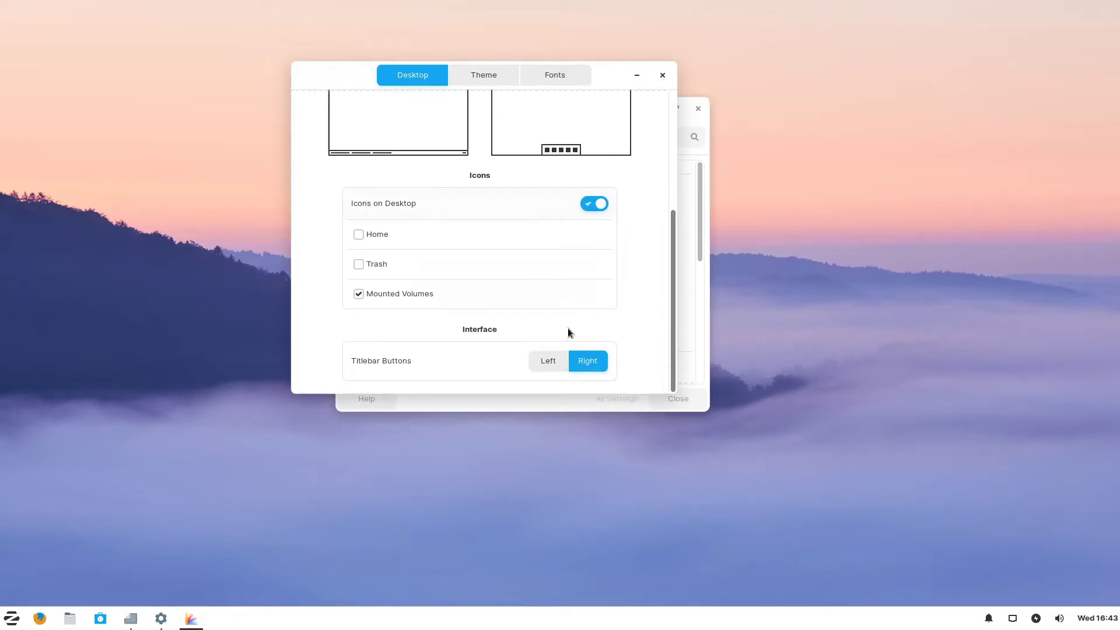
{"action": "scroll", "coordinate": [499, 247], "scroll_direction": "up", "scroll_amount": 5}
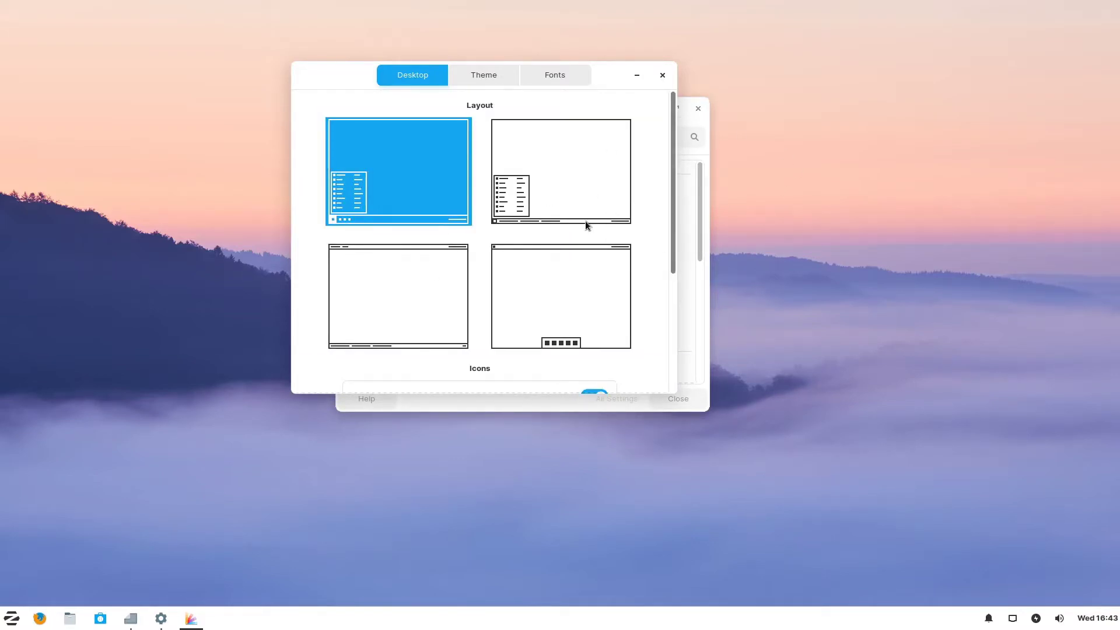
Step: Try placing the titlebar buttons on the left side, and set them back to the right
{"action": "scroll", "coordinate": [585, 220], "scroll_direction": "down", "scroll_amount": 5}
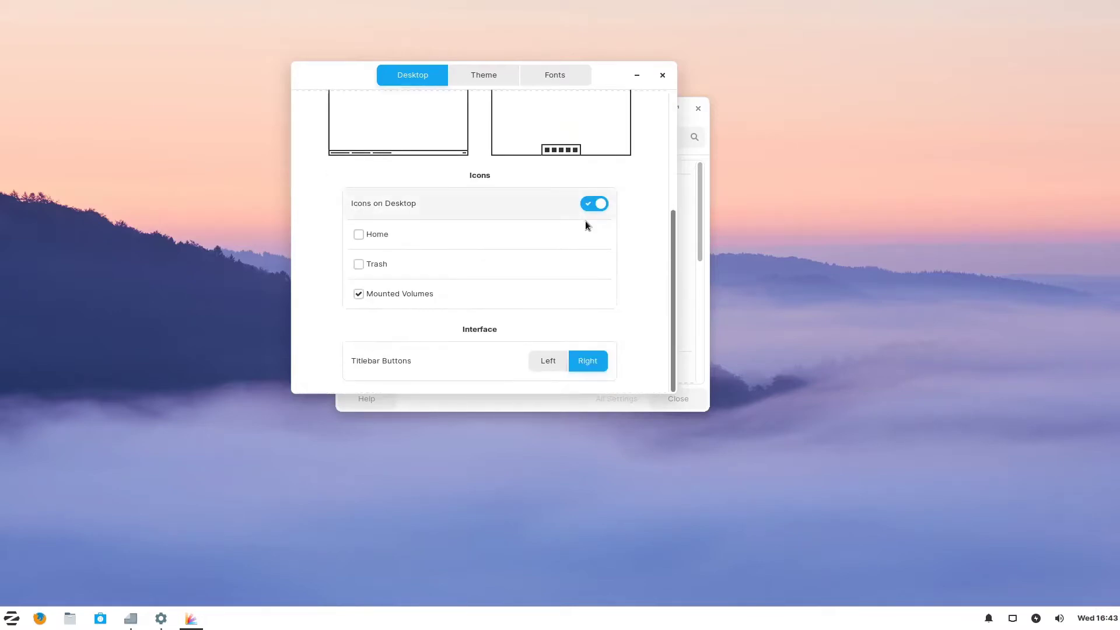
{"action": "left_click", "coordinate": [539, 366]}
{"action": "left_click", "coordinate": [604, 360]}
{"action": "scroll", "coordinate": [607, 342], "scroll_direction": "up", "scroll_amount": 5}
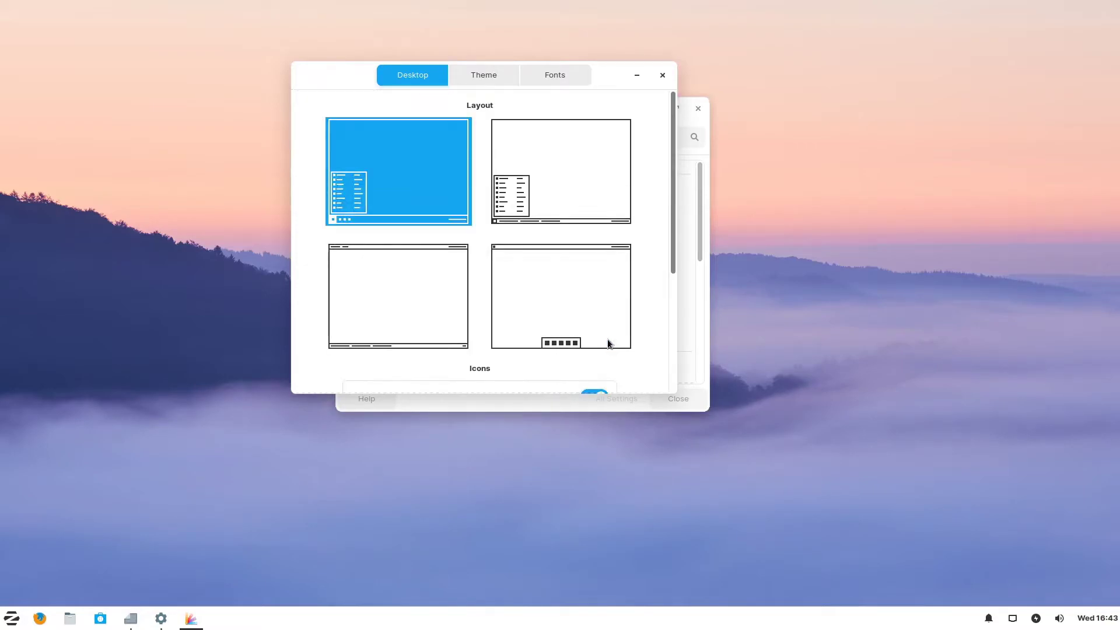
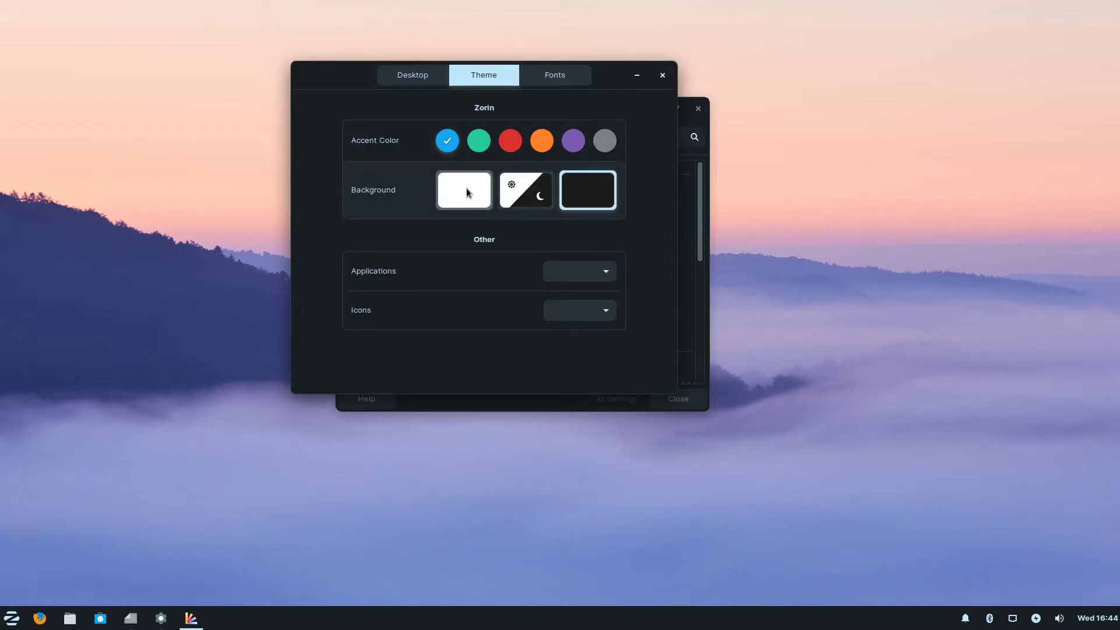
Step: Switch the theme background to light and try the green, red, orange and purple accent colors
{"action": "left_click", "coordinate": [466, 190]}
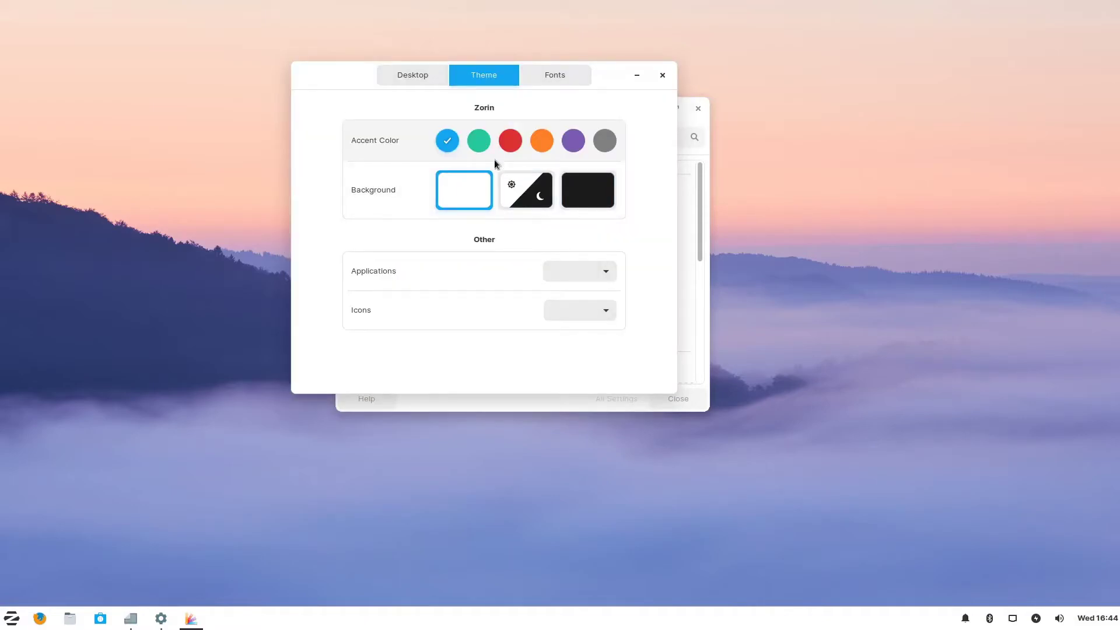
{"action": "left_click", "coordinate": [481, 143]}
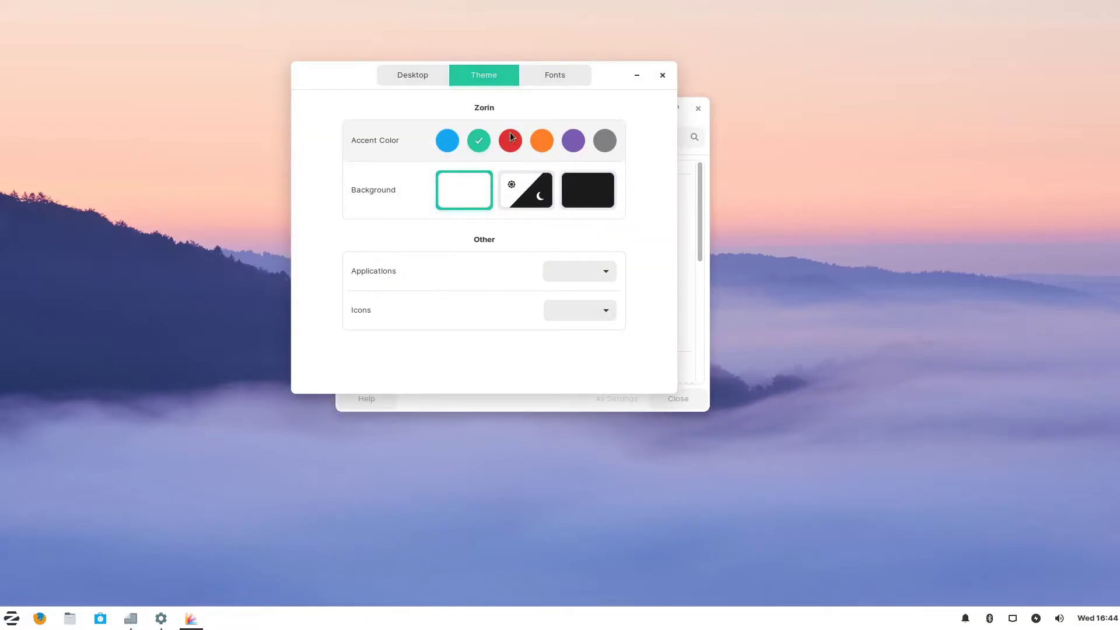
{"action": "left_click", "coordinate": [510, 140]}
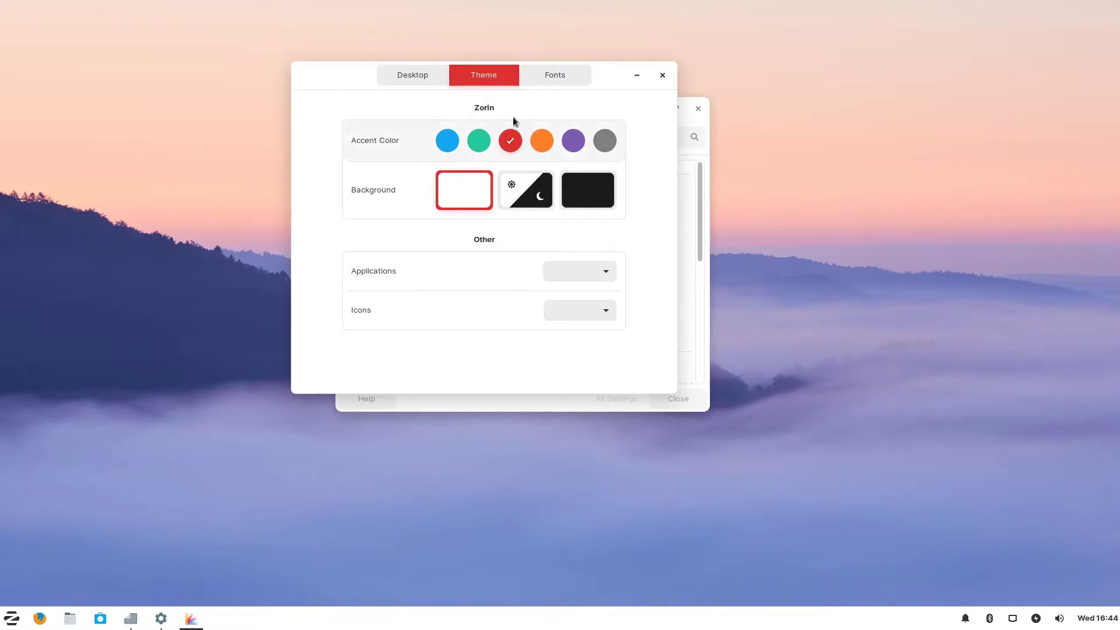
{"action": "left_click", "coordinate": [542, 141]}
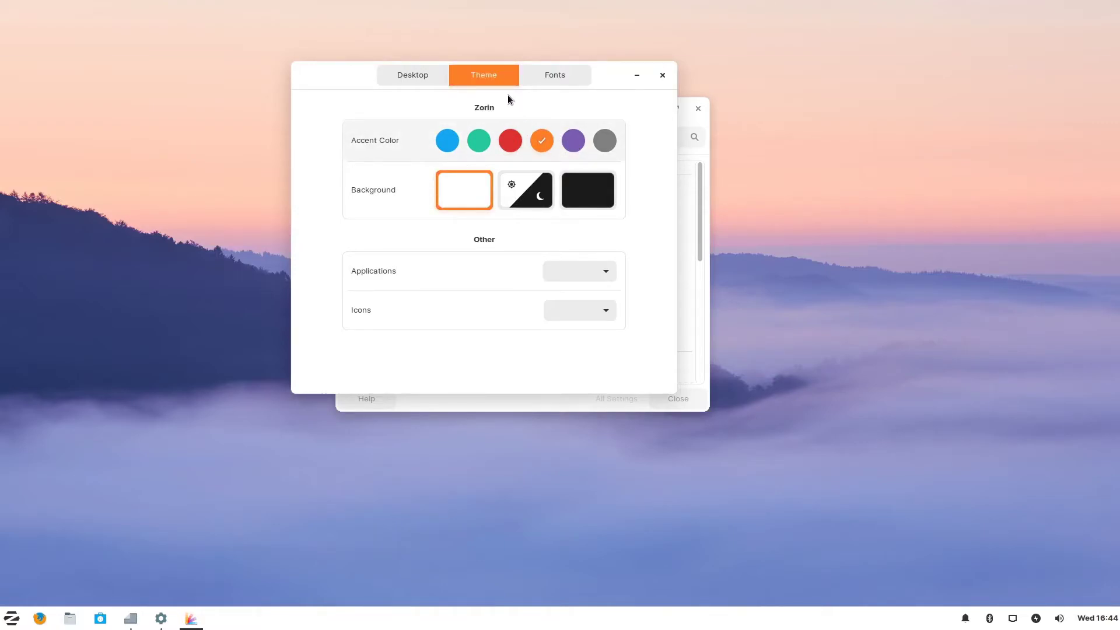
{"action": "left_click", "coordinate": [573, 140]}
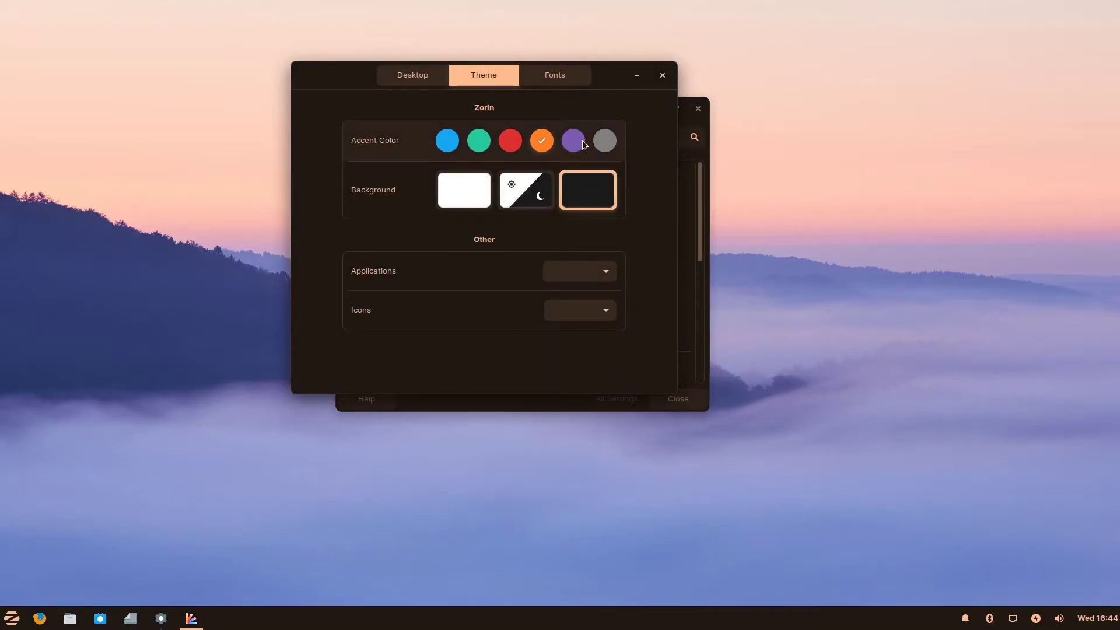
Step: Try the red, green, orange and purple accent colors on the dark background and settle on blue
{"action": "left_click", "coordinate": [511, 143]}
{"action": "left_click", "coordinate": [448, 141]}
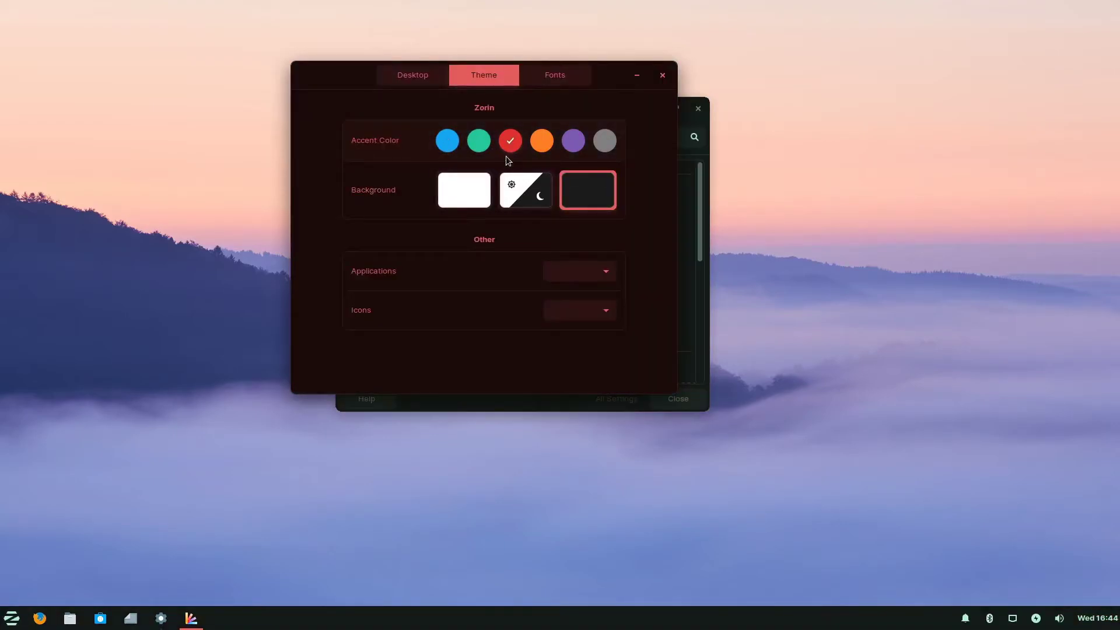
{"action": "left_click", "coordinate": [481, 145]}
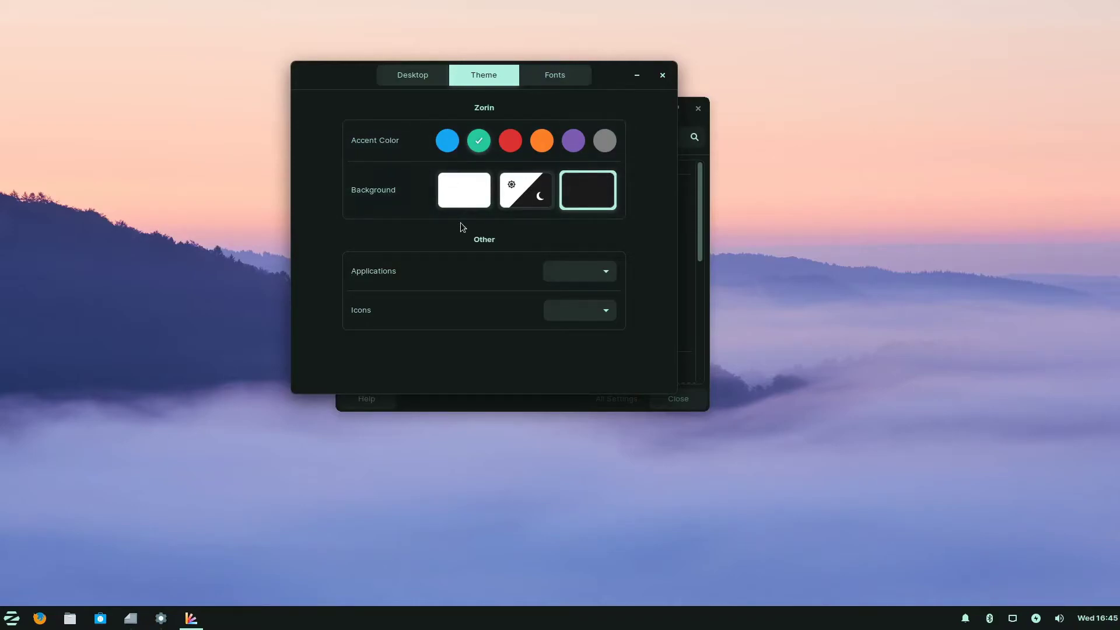
{"action": "left_click", "coordinate": [513, 142]}
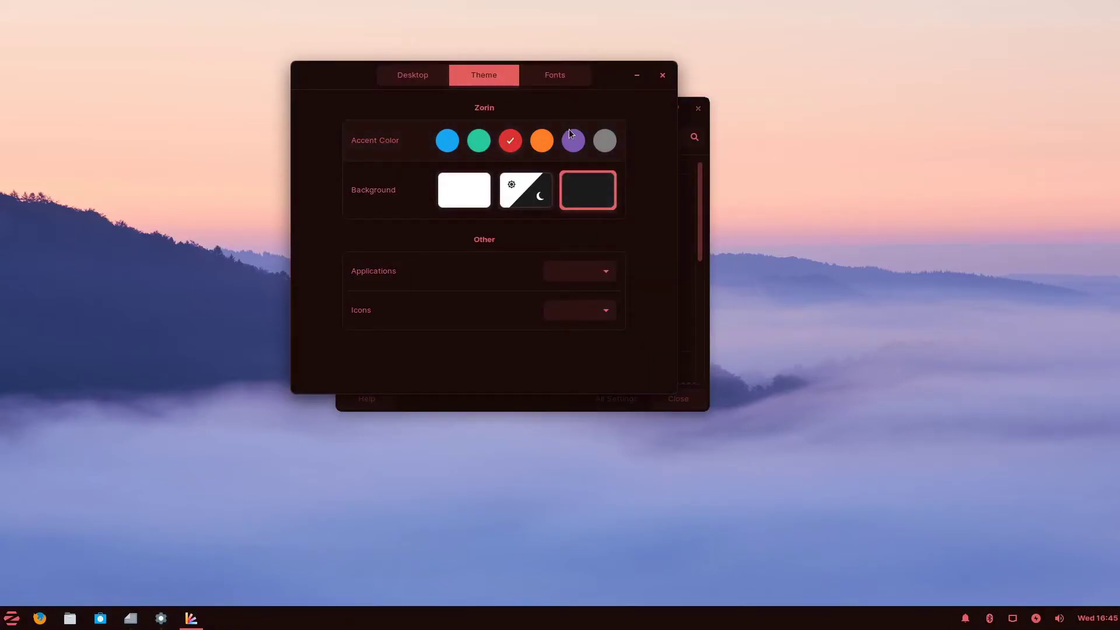
{"action": "left_click", "coordinate": [542, 142]}
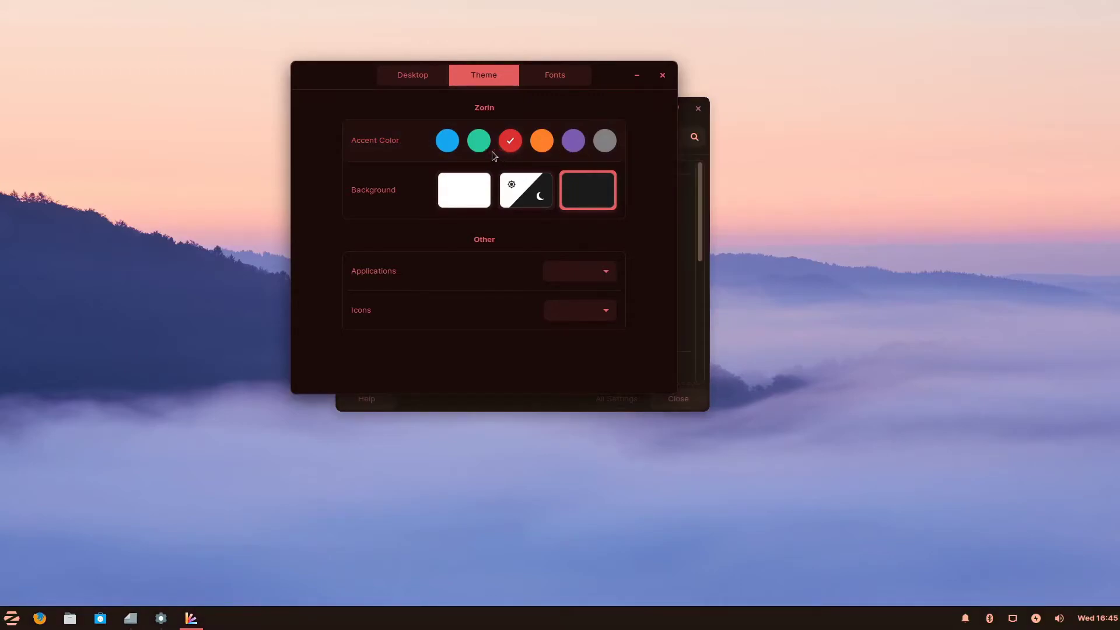
{"action": "left_click", "coordinate": [573, 140]}
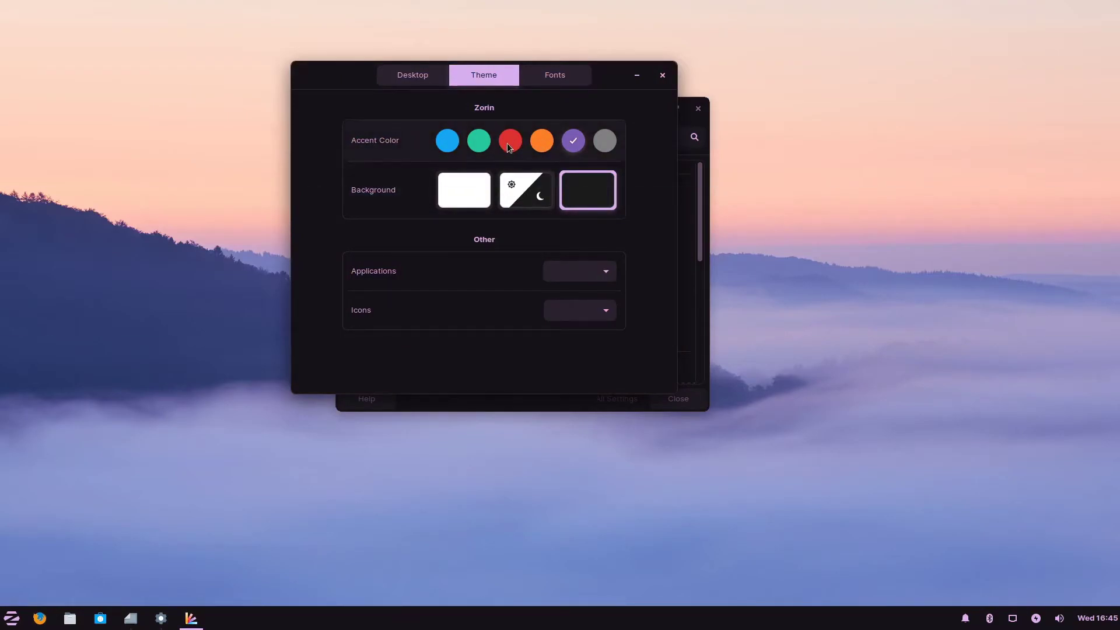
{"action": "left_click", "coordinate": [448, 140]}
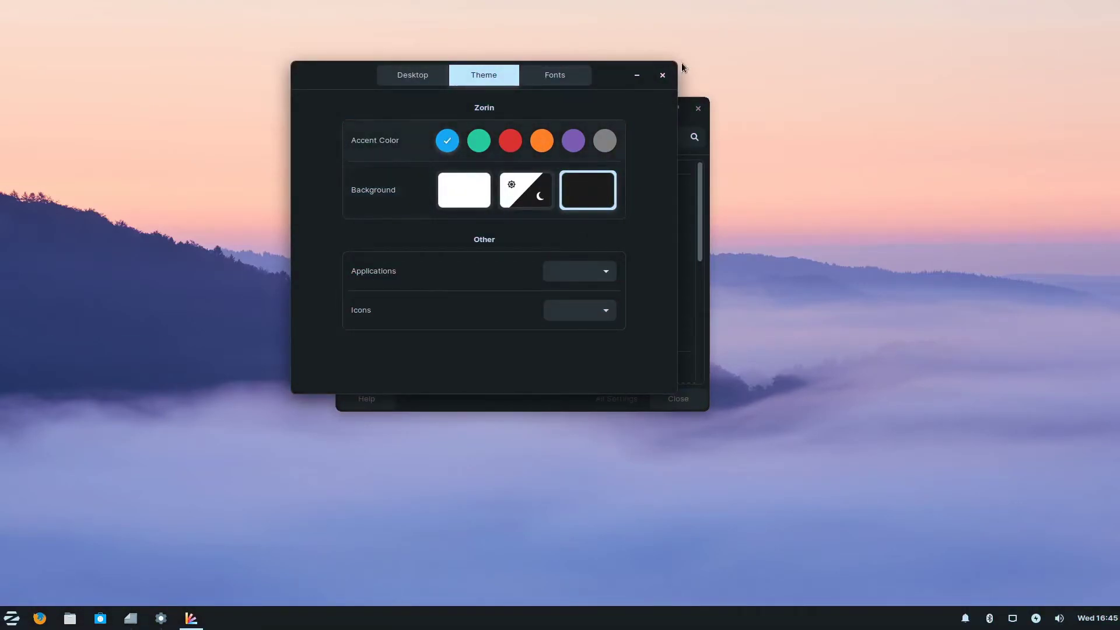
Step: Set the applications theme to Zorin-95 in Zorin Appearance
{"action": "left_click_drag", "start_coordinate": [605, 79], "coordinate": [592, 87]}
{"action": "left_click", "coordinate": [565, 278]}
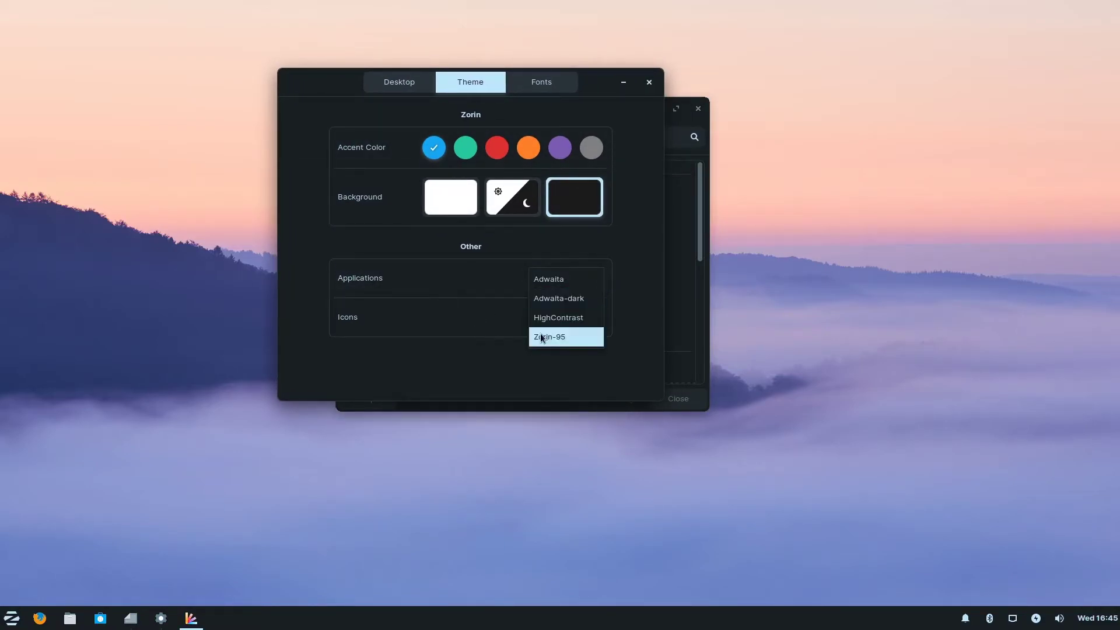
{"action": "left_click", "coordinate": [381, 395]}
{"action": "left_click", "coordinate": [563, 278]}
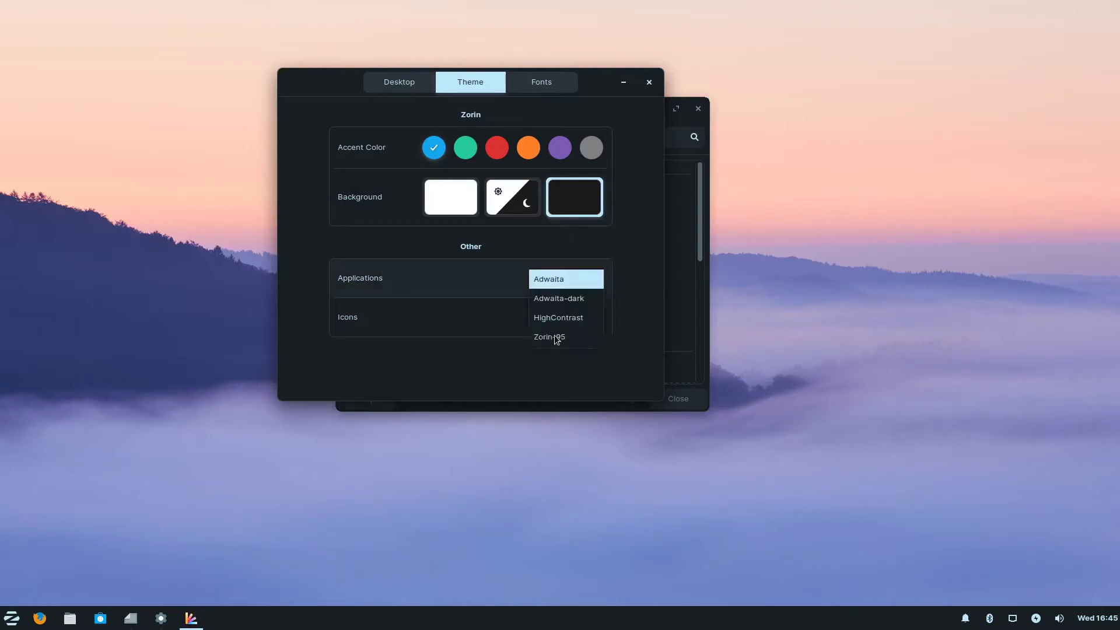
{"action": "left_click", "coordinate": [564, 339]}
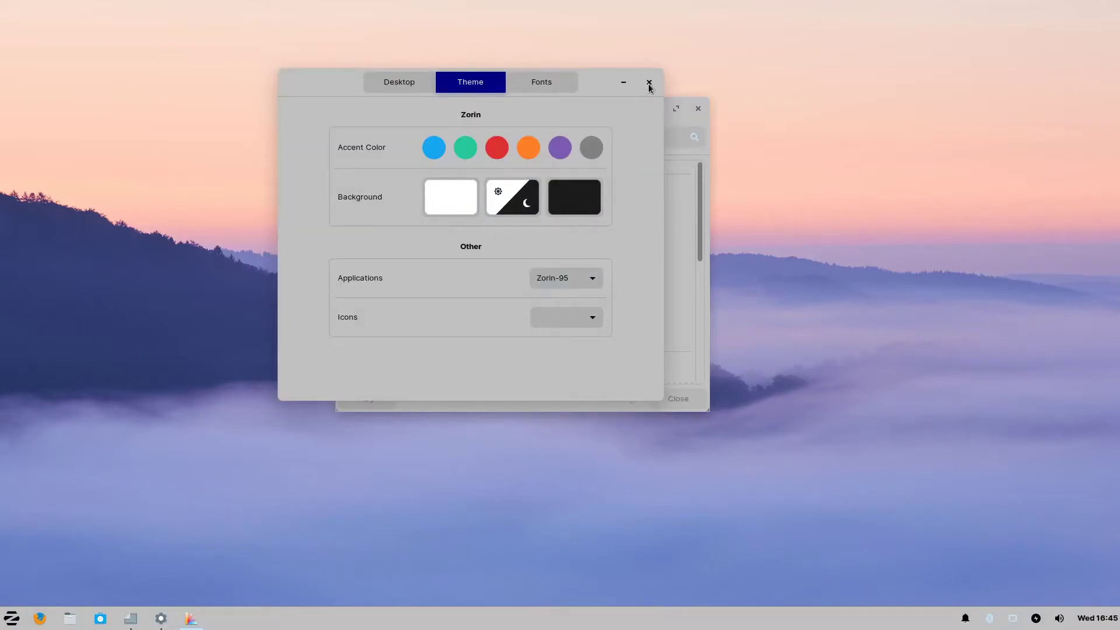
{"action": "left_click", "coordinate": [648, 84]}
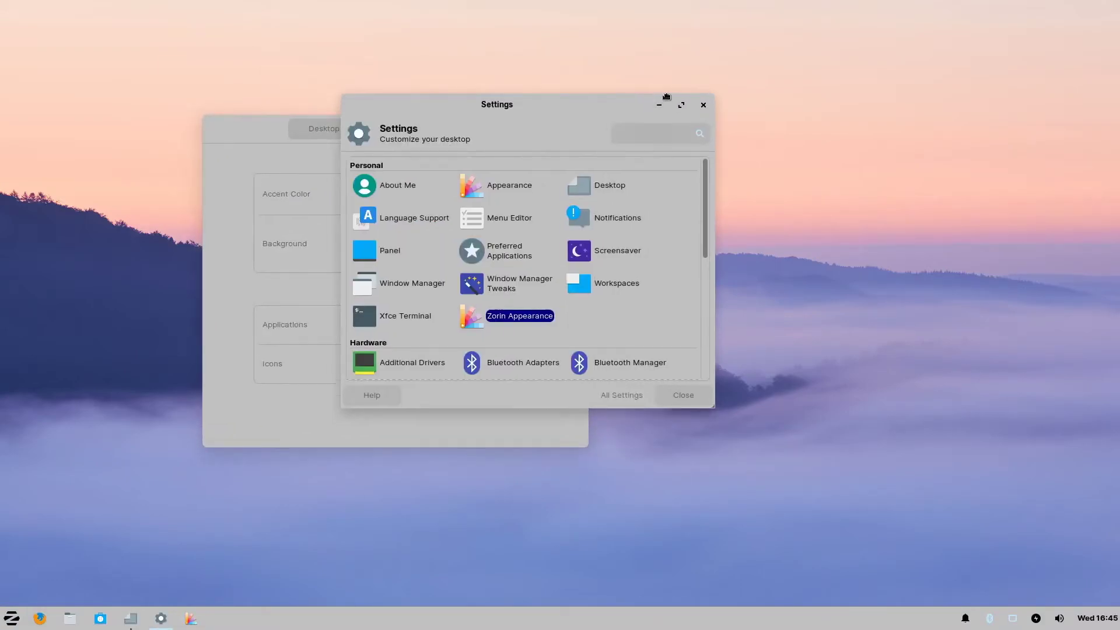
Step: Set the icon theme to Zorin-95 and place the Settings window beside the Zorin Appearance window
{"action": "left_click", "coordinate": [270, 134]}
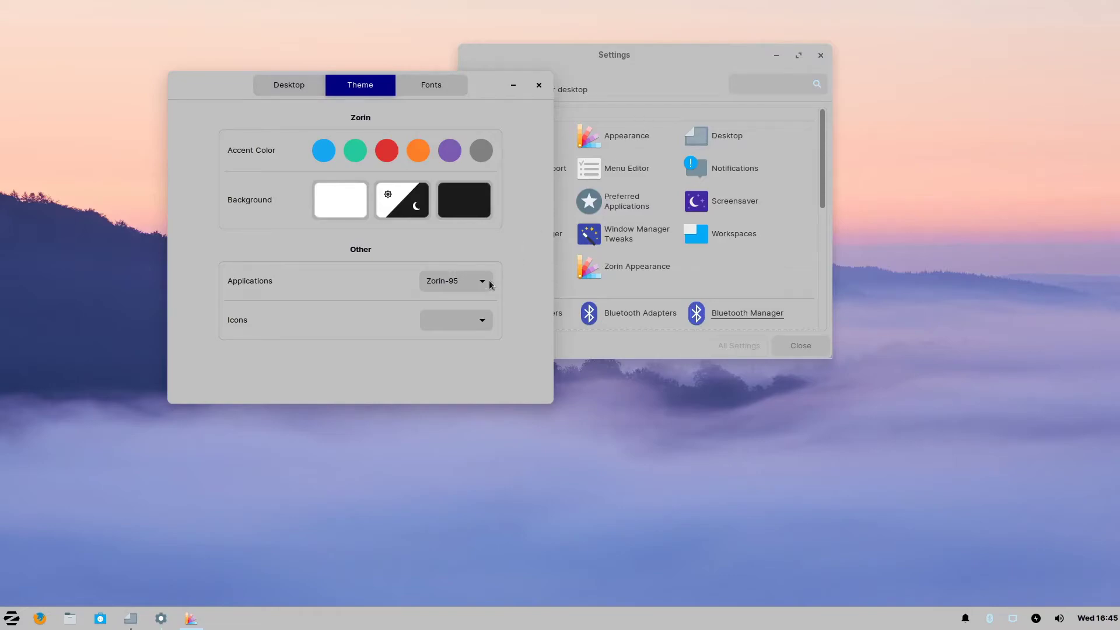
{"action": "left_click", "coordinate": [457, 320]}
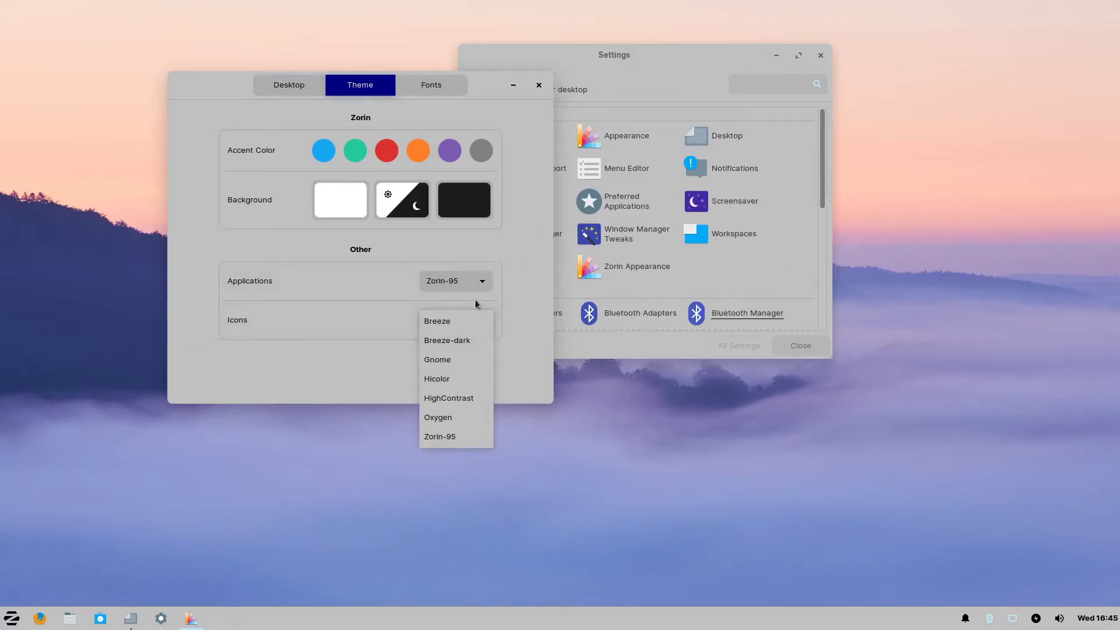
{"action": "left_click", "coordinate": [444, 436]}
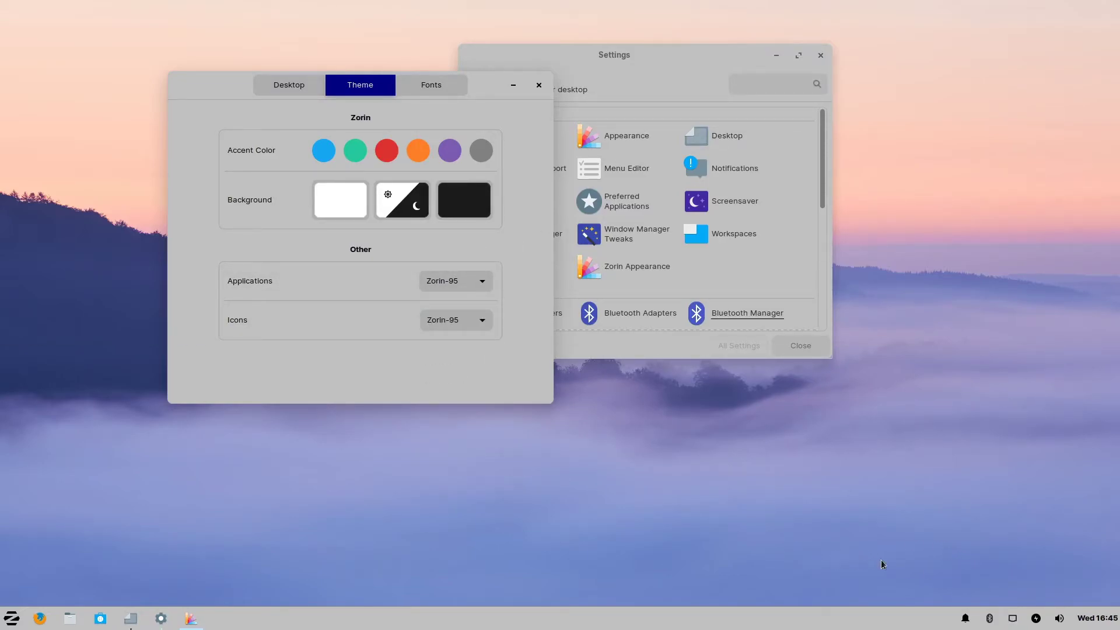
{"action": "left_click", "coordinate": [637, 54]}
{"action": "left_click_drag", "start_coordinate": [637, 55], "coordinate": [751, 59]}
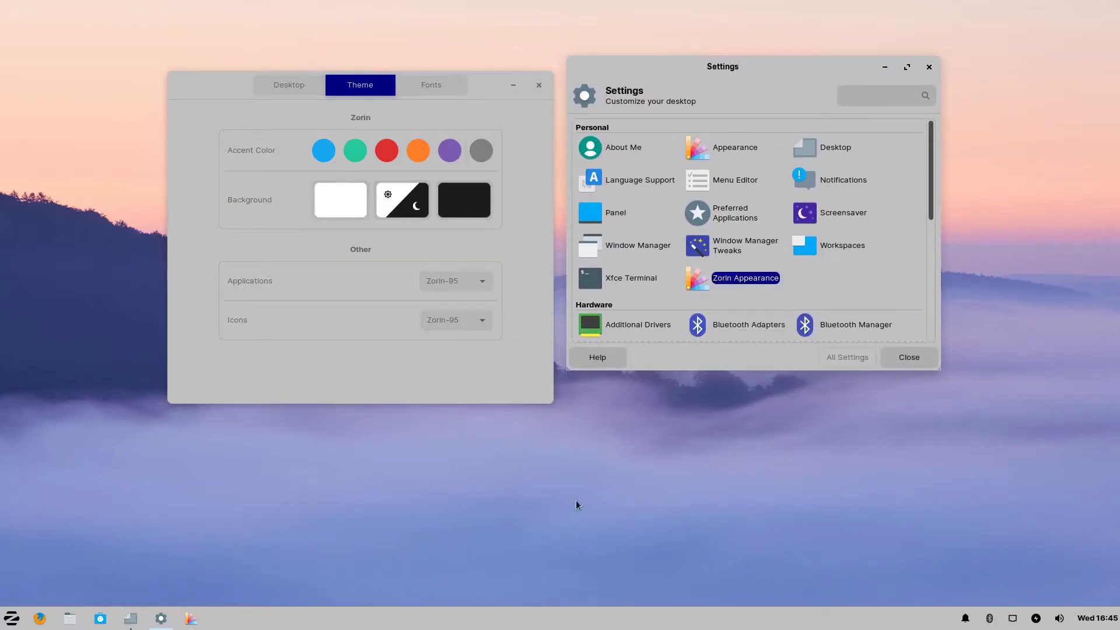
Step: Browse the wallpapers in the desktop settings, change the background to plain blue and minimize the dialog
{"action": "right_click", "coordinate": [606, 517]}
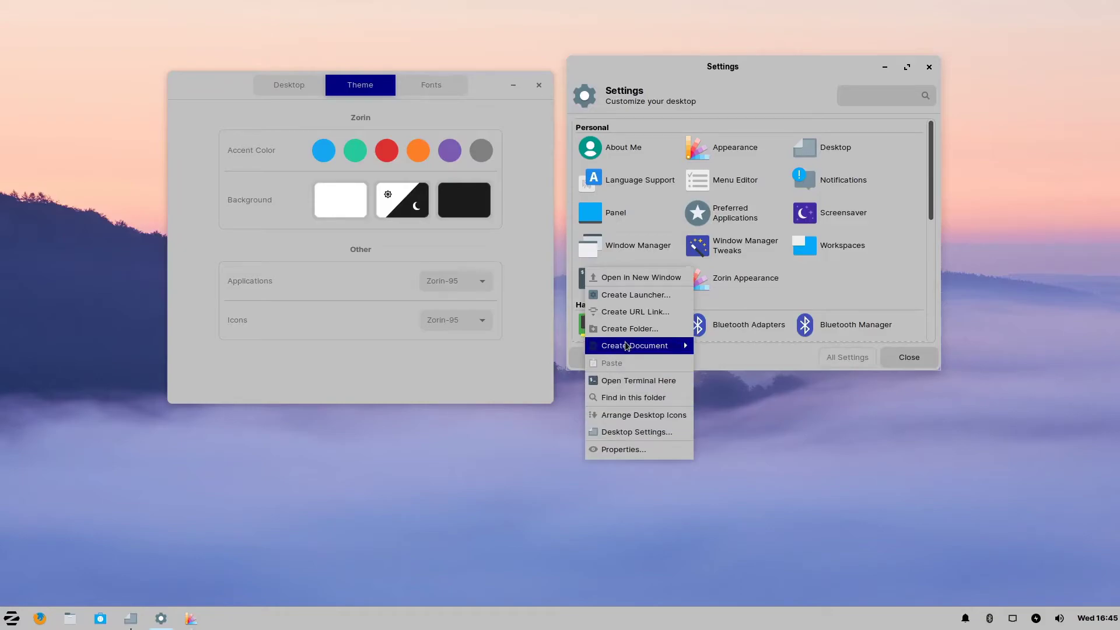
{"action": "left_click", "coordinate": [636, 432]}
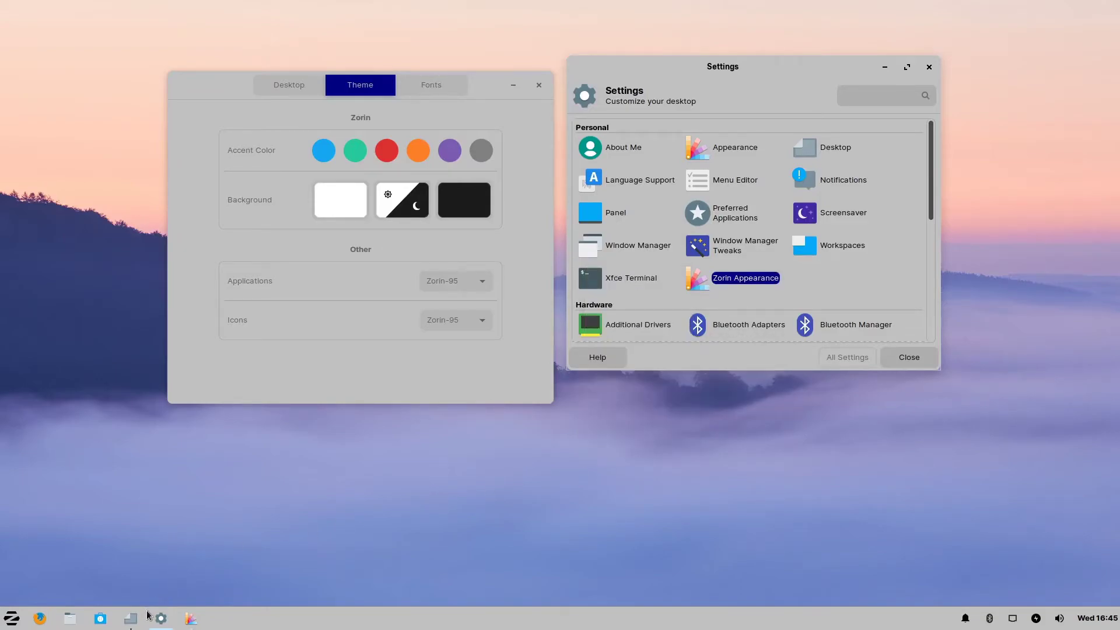
{"action": "scroll", "coordinate": [619, 291], "scroll_direction": "up", "scroll_amount": 10}
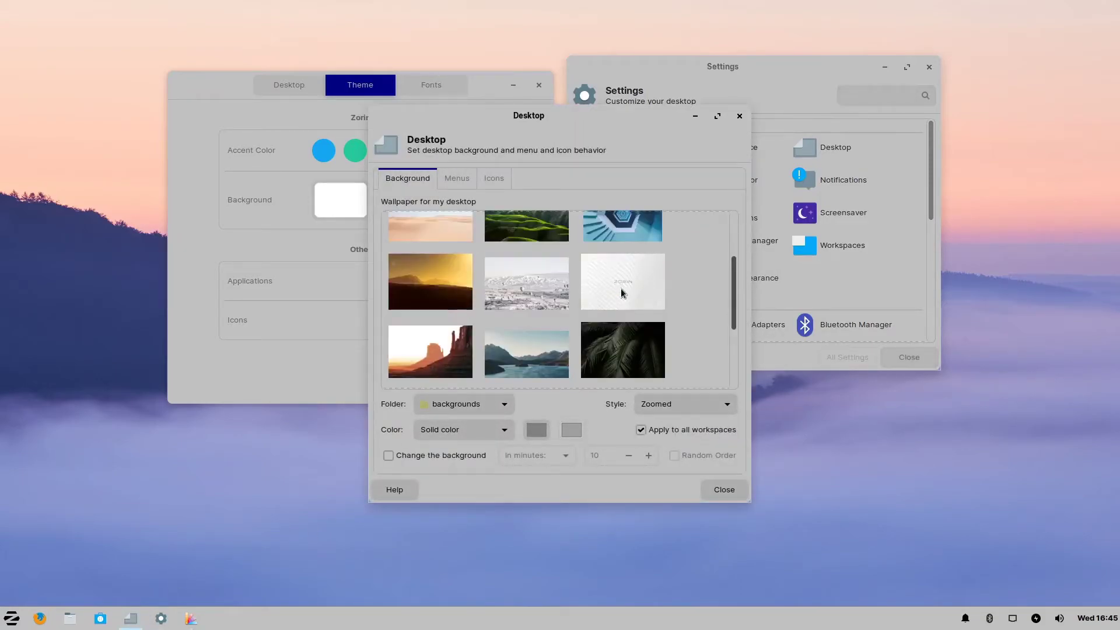
{"action": "scroll", "coordinate": [445, 250], "scroll_direction": "down", "scroll_amount": 5}
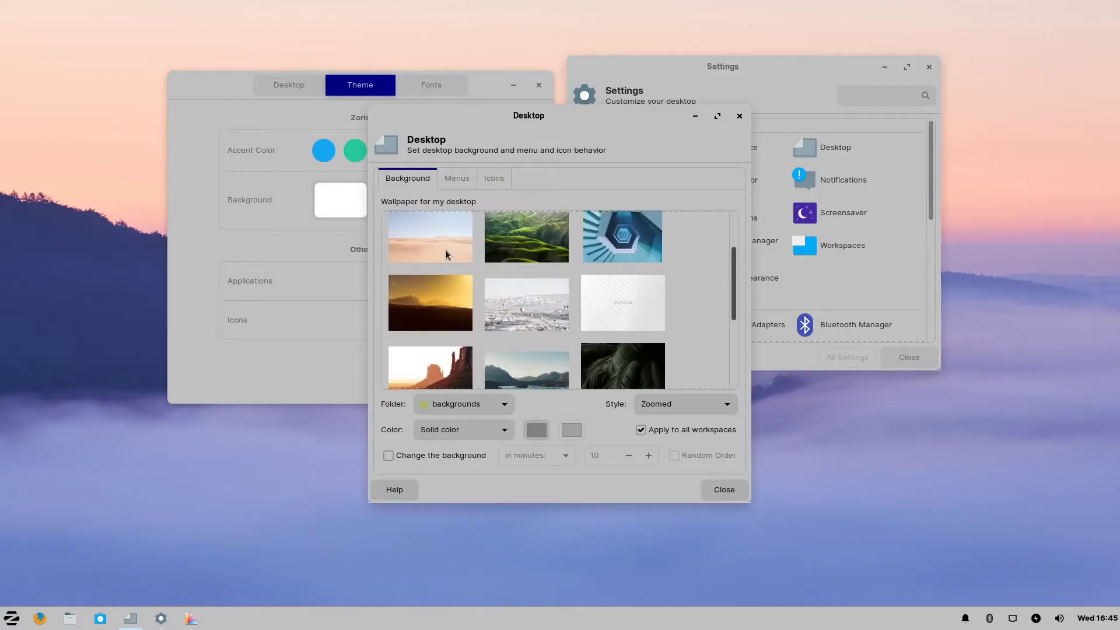
{"action": "scroll", "coordinate": [623, 315], "scroll_direction": "up", "scroll_amount": 1}
{"action": "left_click", "coordinate": [623, 315]}
{"action": "left_click", "coordinate": [696, 115]}
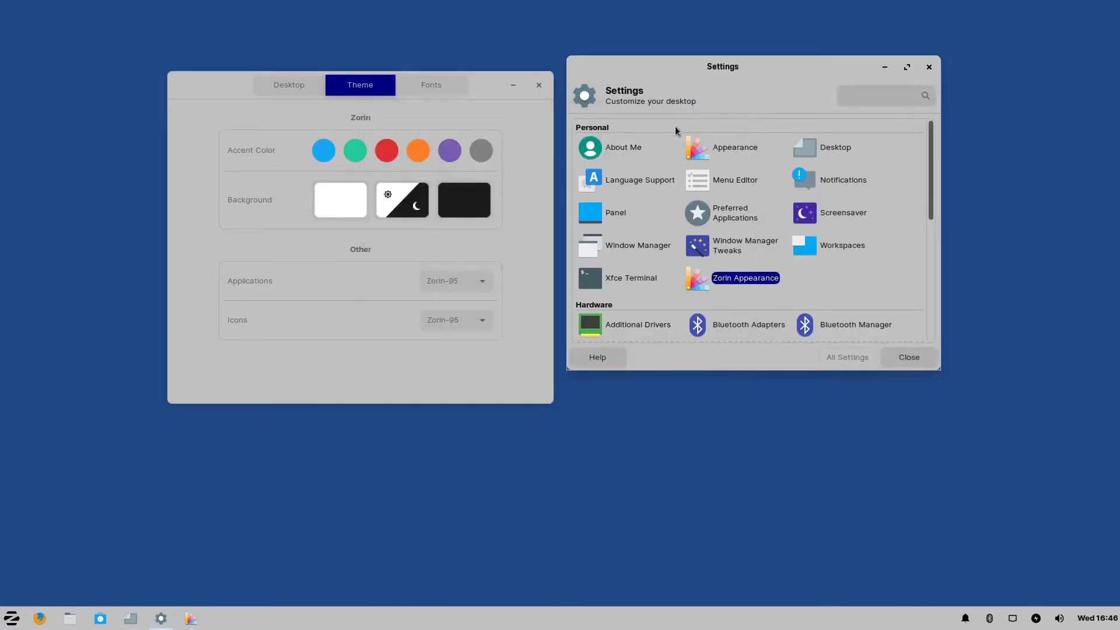
Step: Move the Zorin Appearance window away from Settings and check how the application menu looks in the Zorin-95 theme
{"action": "left_click_drag", "start_coordinate": [212, 100], "coordinate": [514, 375]}
{"action": "left_click_drag", "start_coordinate": [259, 211], "coordinate": [196, 80]}
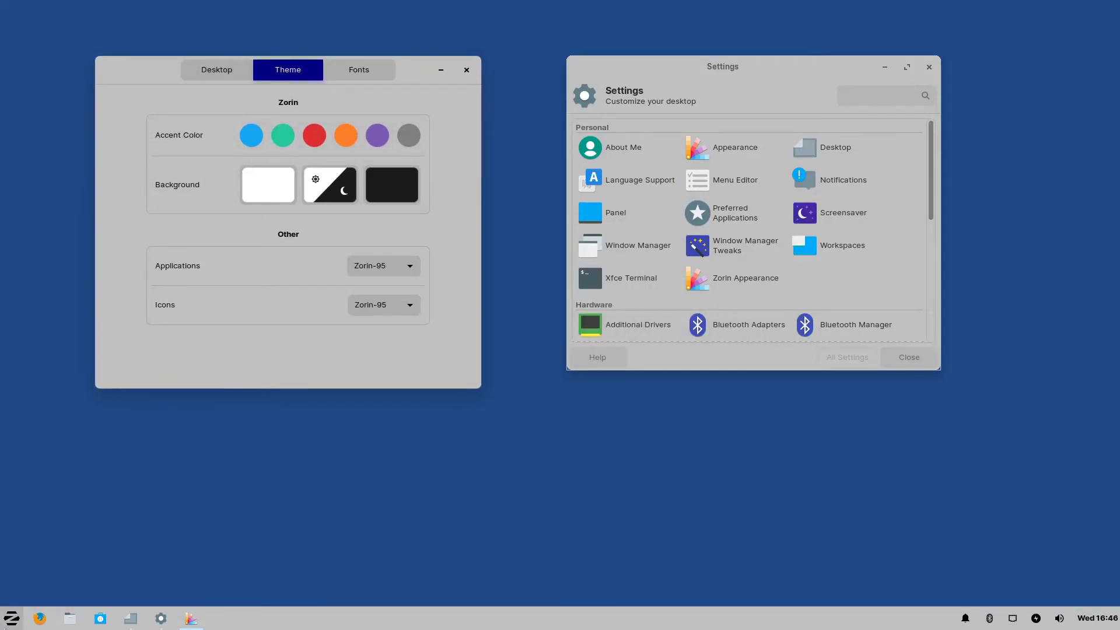
{"action": "left_click", "coordinate": [11, 619]}
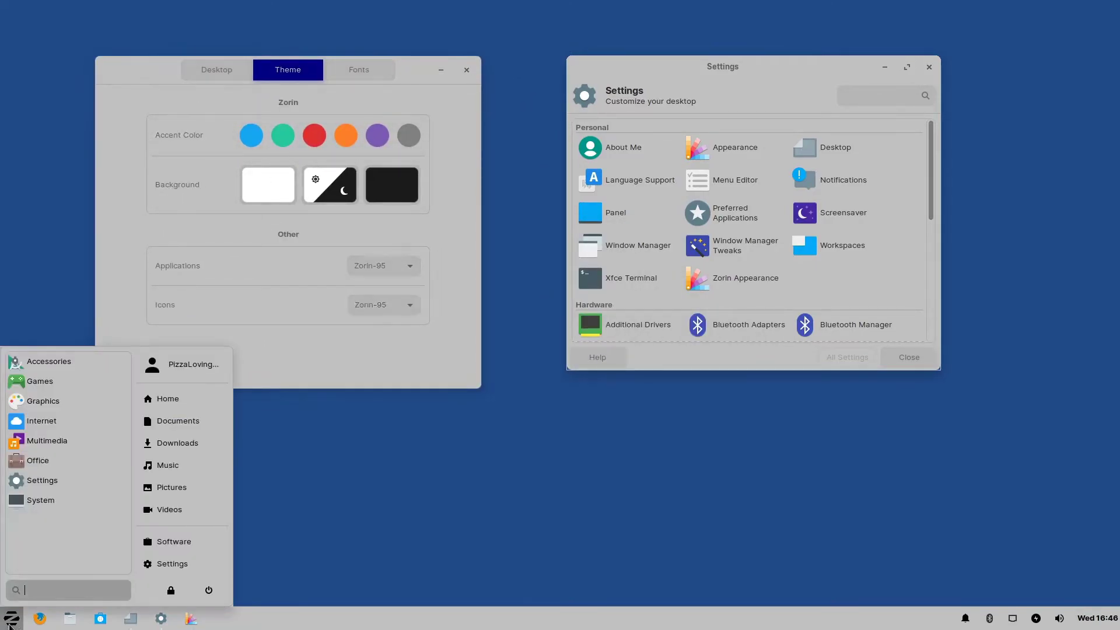
{"action": "left_click", "coordinate": [782, 393]}
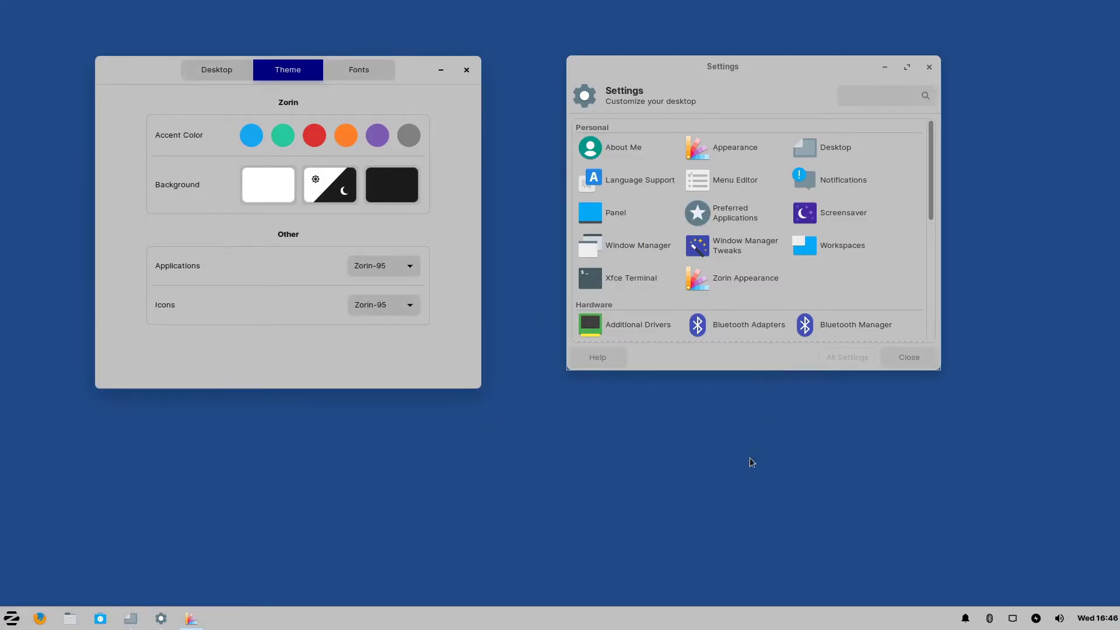
Step: Check the available application themes and keep Zorin-95 selected
{"action": "left_click", "coordinate": [410, 267]}
{"action": "left_click", "coordinate": [410, 267]}
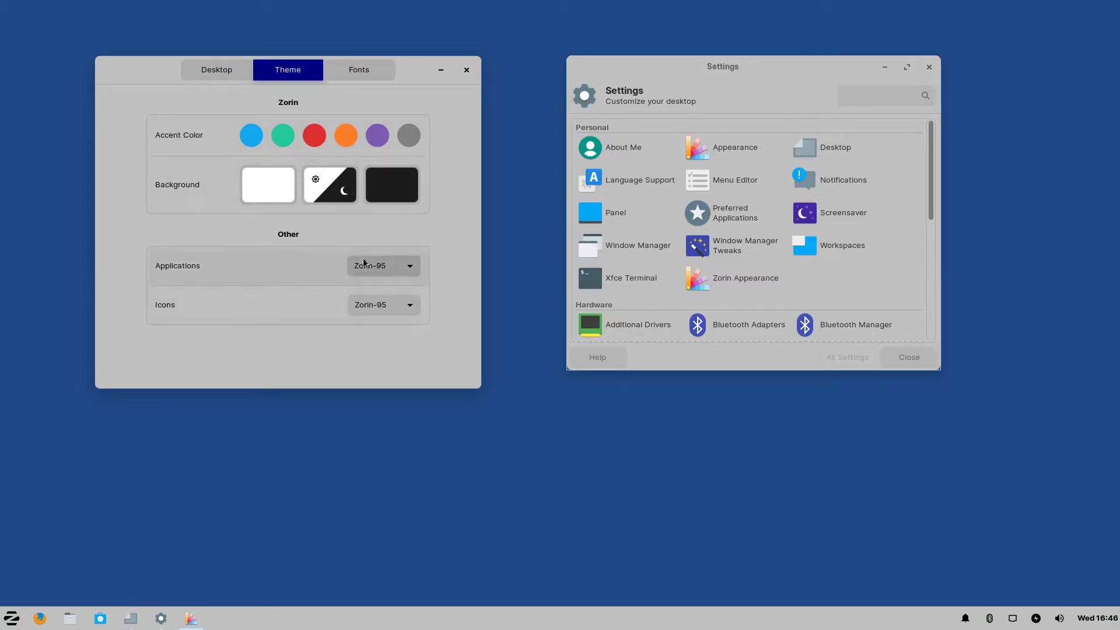
{"action": "left_click", "coordinate": [408, 266]}
{"action": "left_click", "coordinate": [384, 321]}
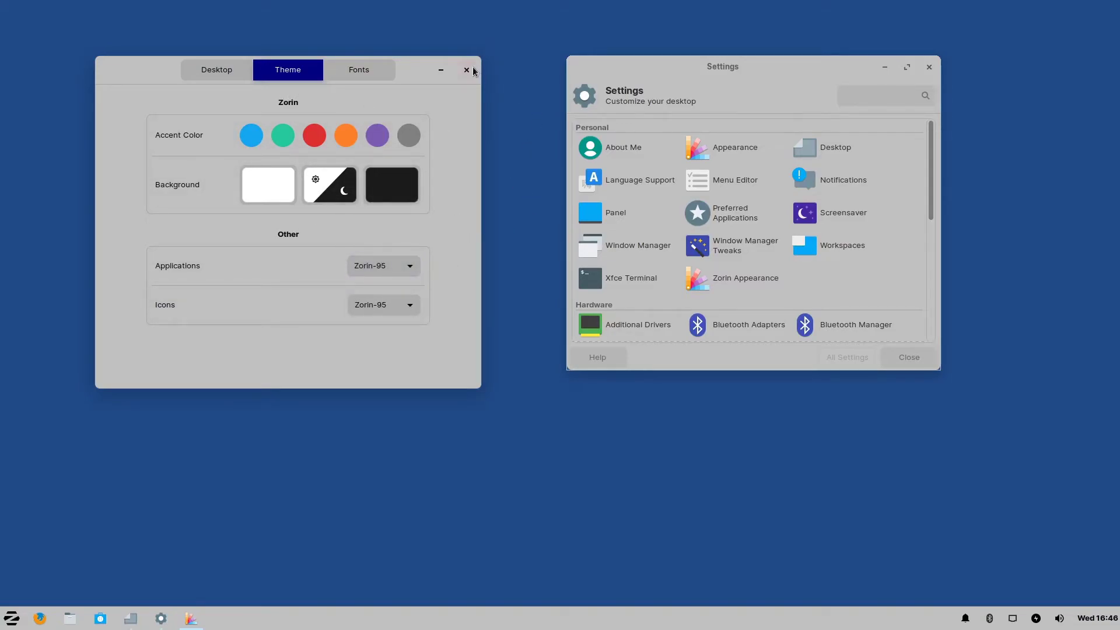
Step: Look over the Hardware section of Settings and close both the Settings and Zorin Appearance windows
{"action": "left_click_drag", "start_coordinate": [412, 70], "coordinate": [452, 63]}
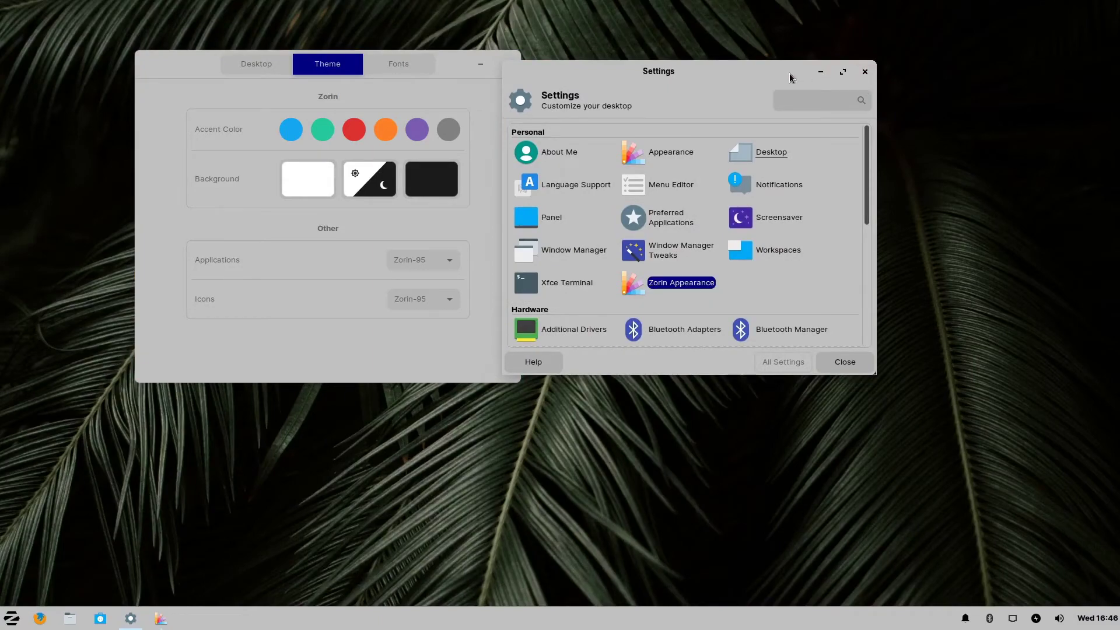
{"action": "scroll", "coordinate": [775, 212], "scroll_direction": "down", "scroll_amount": 8}
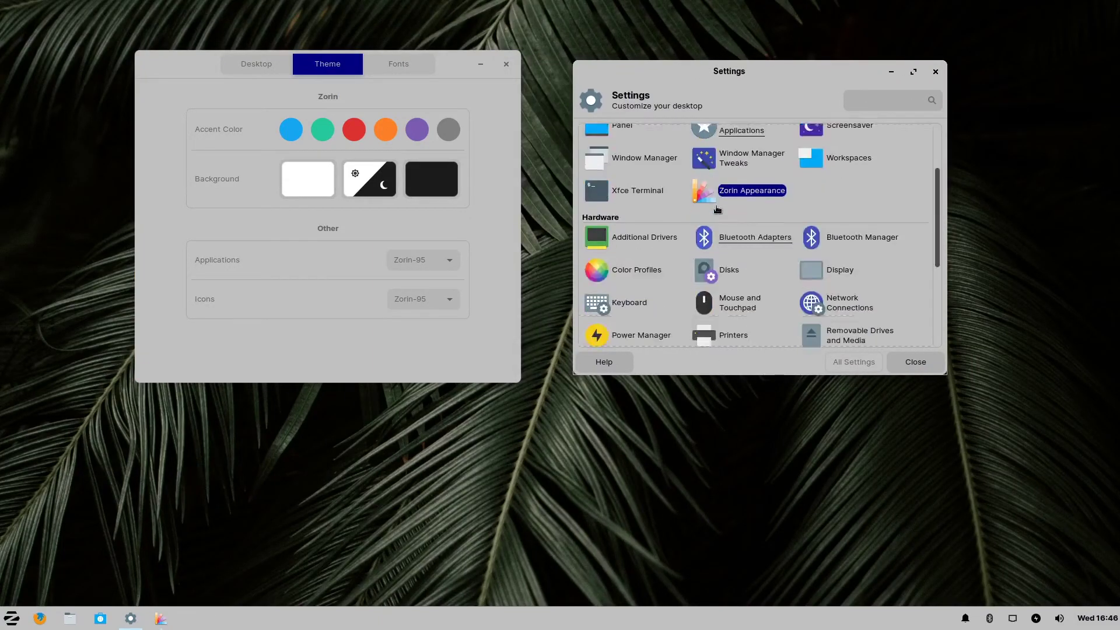
{"action": "left_click", "coordinate": [935, 71]}
{"action": "left_click", "coordinate": [506, 63]}
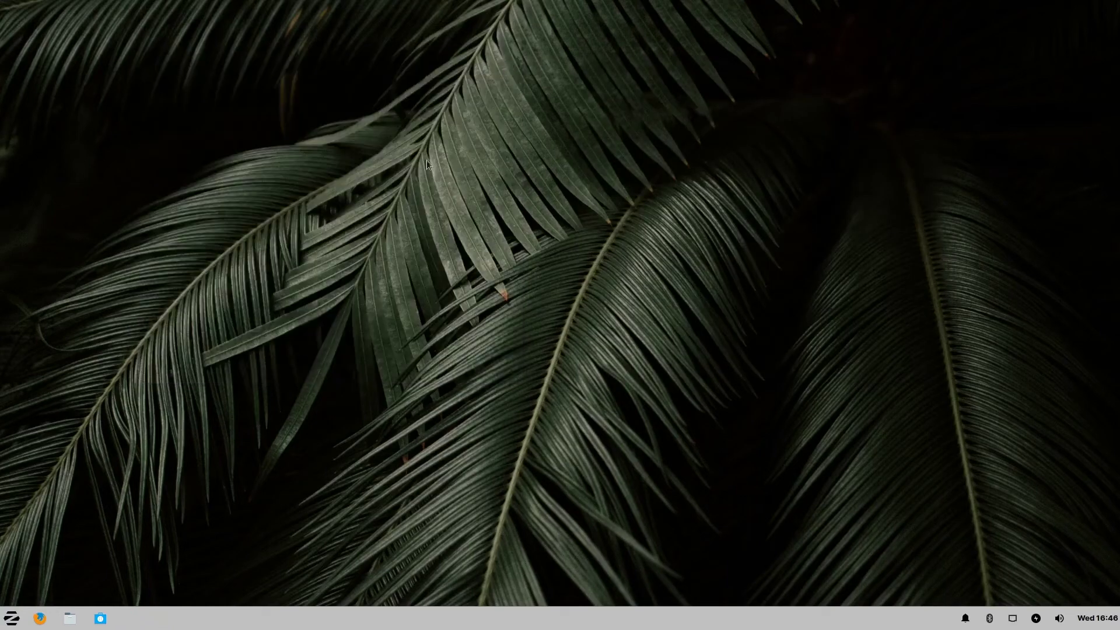
Step: Open LibreOffice Writer in a restored window and examine its tabbed ribbon, from the File and Home commands through Tools
{"action": "left_click", "coordinate": [10, 617]}
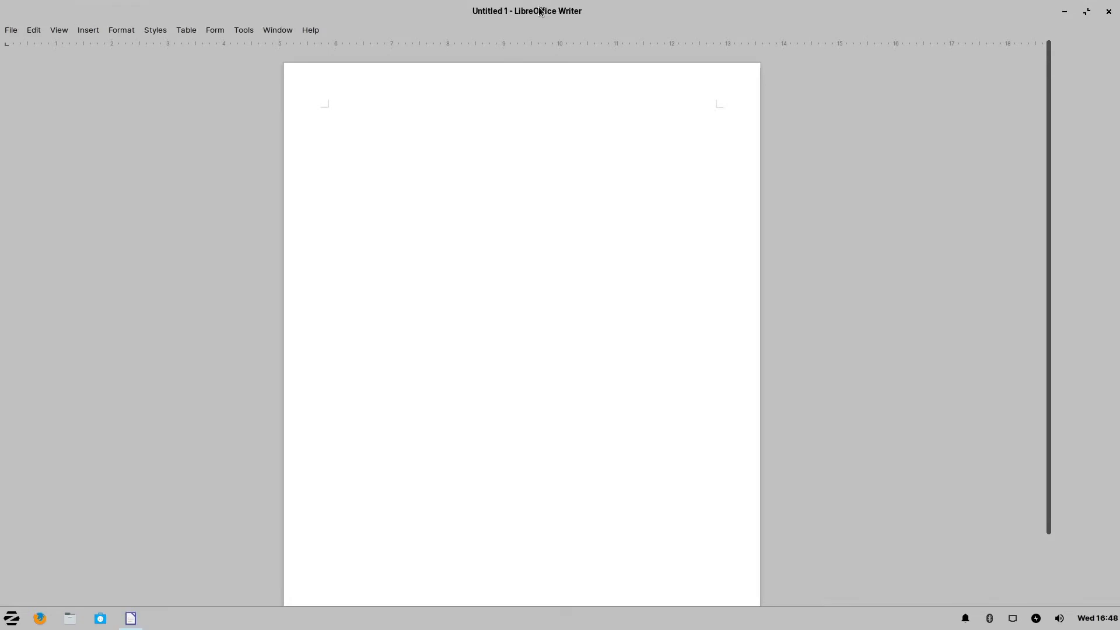
{"action": "double_click", "coordinate": [541, 10]}
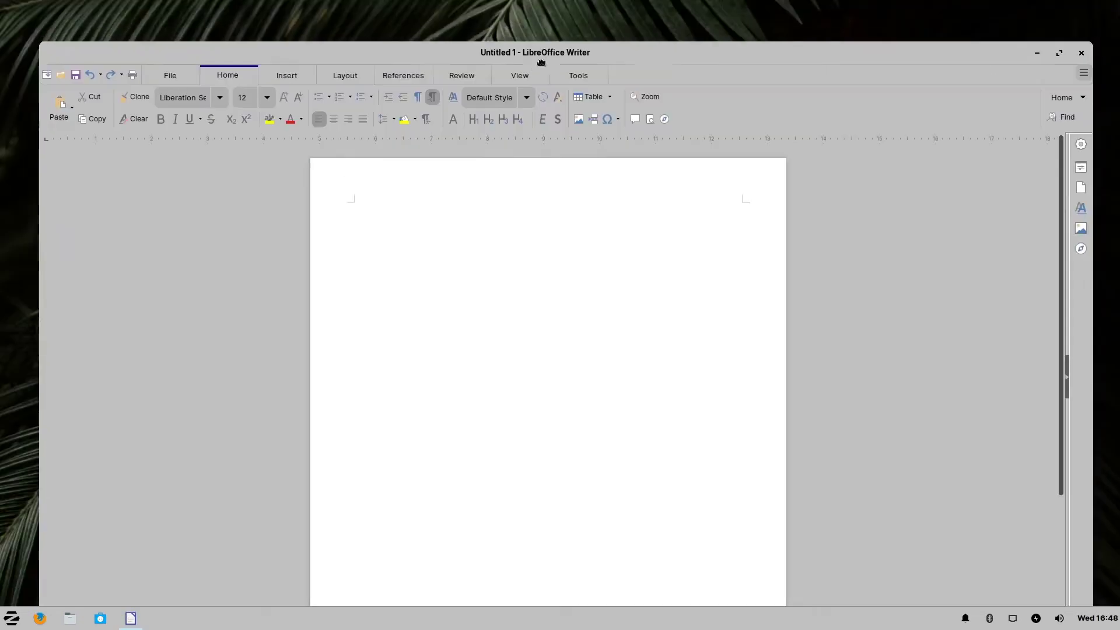
{"action": "left_click", "coordinate": [178, 55]}
{"action": "left_click", "coordinate": [216, 51]}
{"action": "left_click", "coordinate": [292, 55]}
{"action": "left_click", "coordinate": [341, 52]}
{"action": "left_click", "coordinate": [455, 52]}
{"action": "left_click", "coordinate": [522, 53]}
{"action": "left_click", "coordinate": [561, 52]}
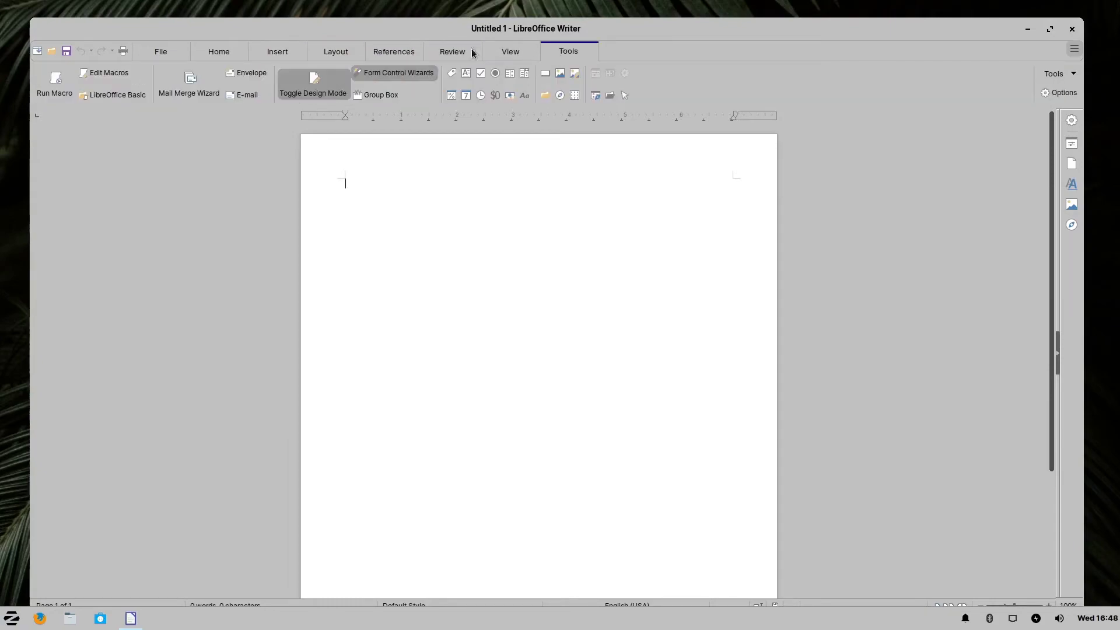
{"action": "left_click", "coordinate": [174, 50]}
{"action": "left_click_drag", "start_coordinate": [239, 15], "coordinate": [209, 0]}
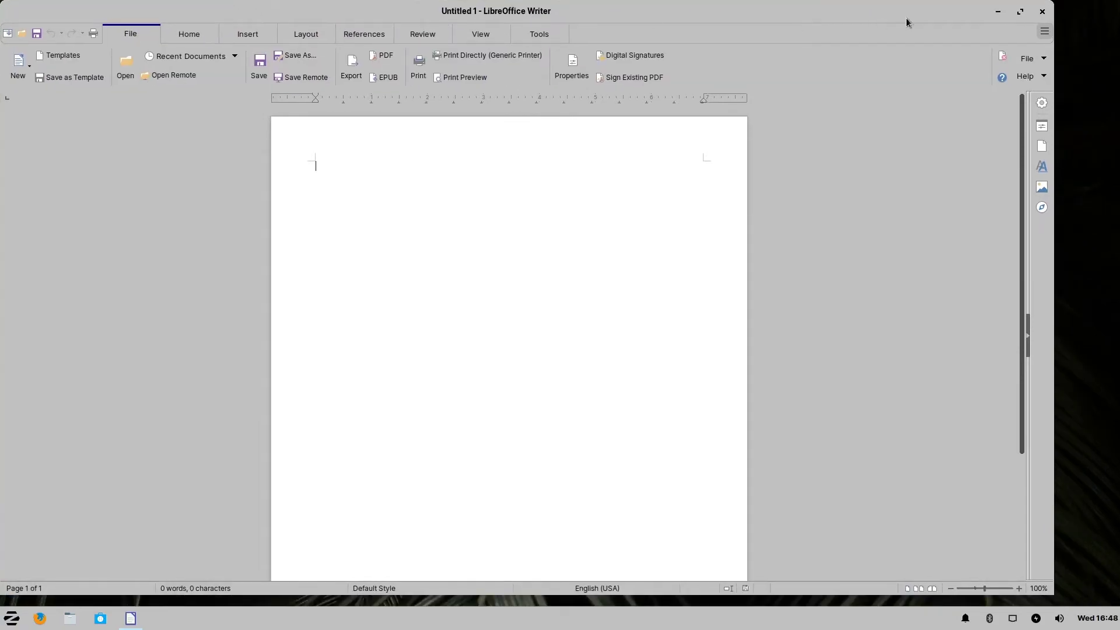
{"action": "left_click", "coordinate": [193, 33]}
{"action": "left_click", "coordinate": [123, 35]}
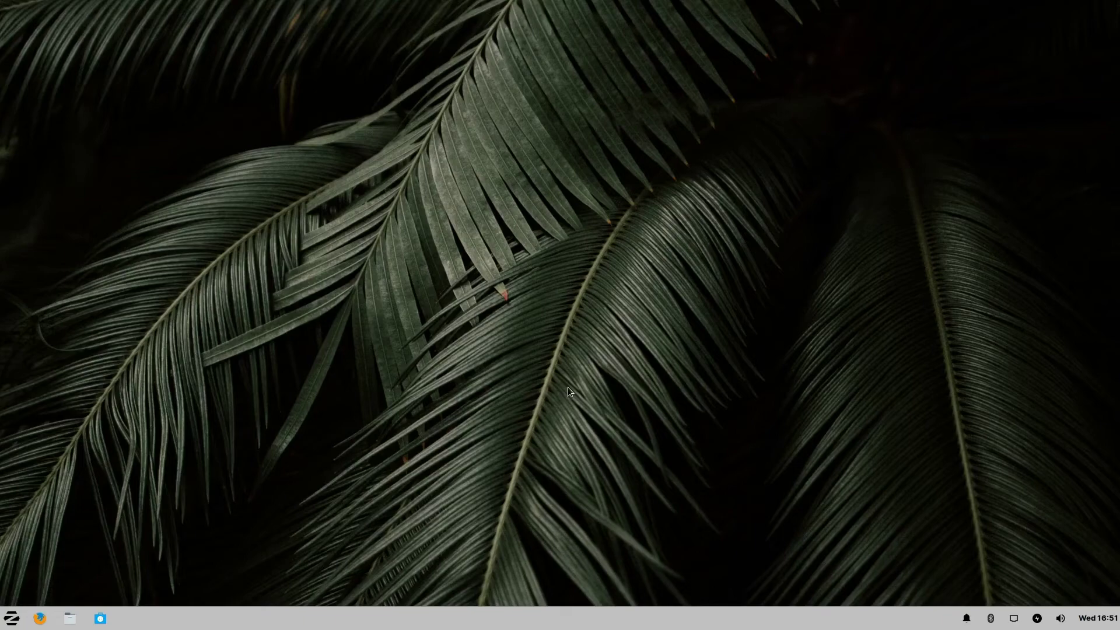
Step: Open the Software store from the application menu and move its window away from the screen corner
{"action": "right_click", "coordinate": [589, 339]}
{"action": "left_click", "coordinate": [536, 346]}
{"action": "left_click", "coordinate": [11, 619]}
{"action": "left_click", "coordinate": [308, 157]}
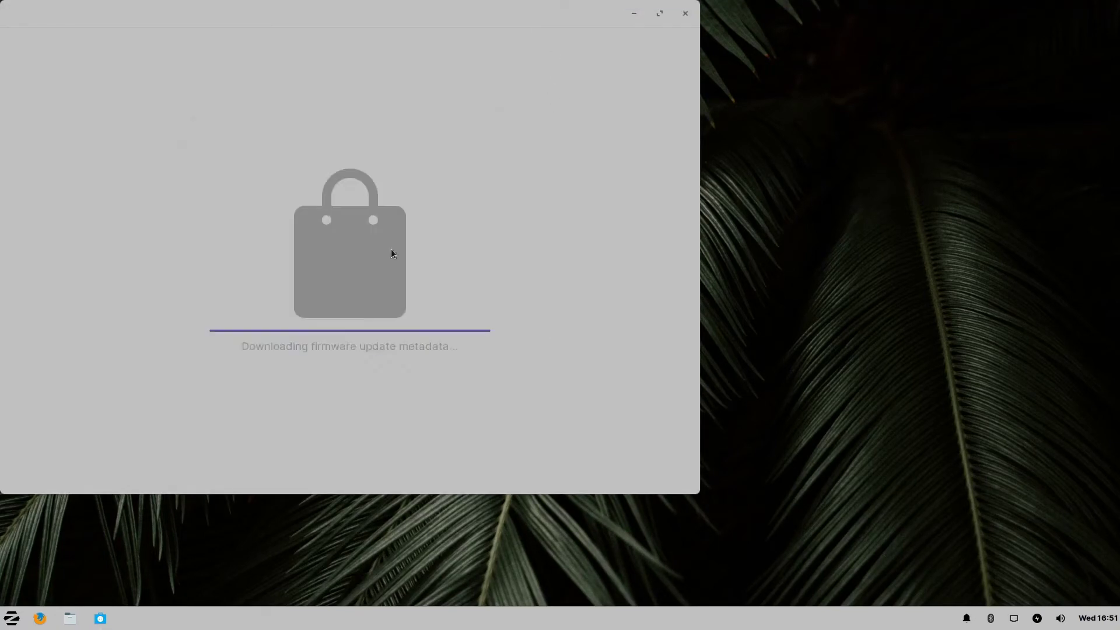
{"action": "left_click_drag", "start_coordinate": [421, 21], "coordinate": [533, 67]}
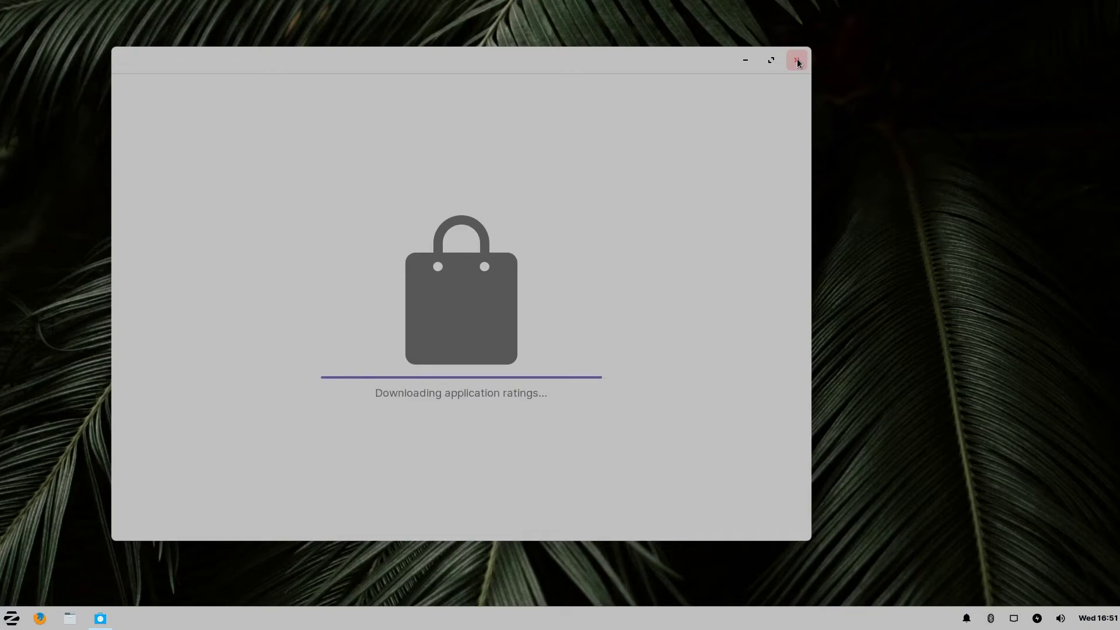
Step: Browse the top-rated applications in the Audio & Video category of the software store
{"action": "scroll", "coordinate": [376, 317], "scroll_direction": "down", "scroll_amount": 2}
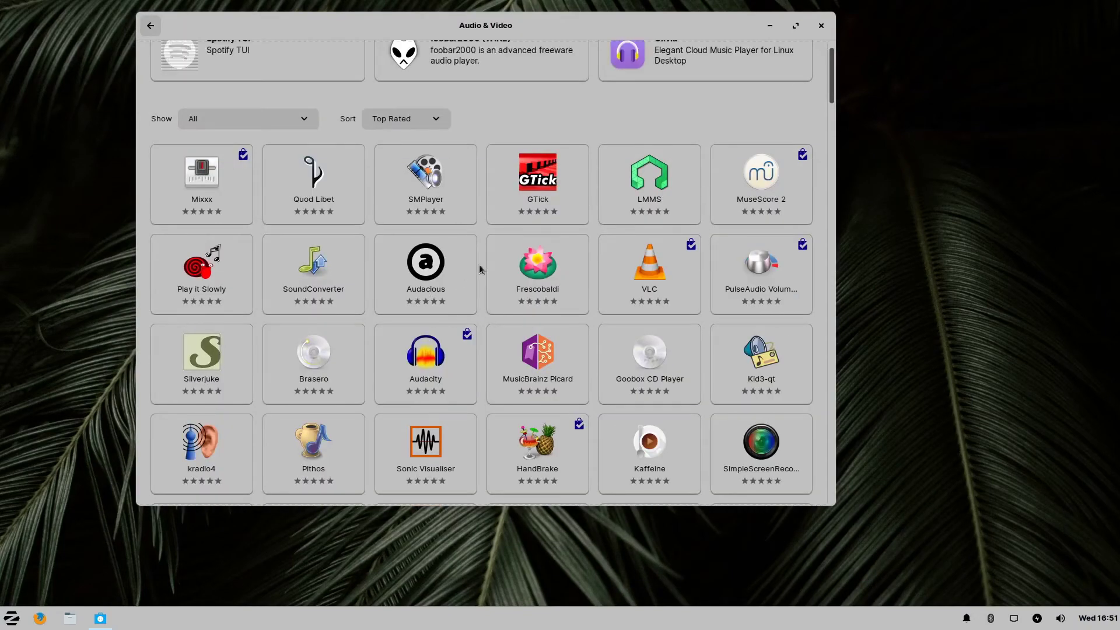
{"action": "scroll", "coordinate": [606, 175], "scroll_direction": "up", "scroll_amount": 2}
{"action": "scroll", "coordinate": [580, 168], "scroll_direction": "down", "scroll_amount": 20}
{"action": "scroll", "coordinate": [577, 168], "scroll_direction": "down", "scroll_amount": 20}
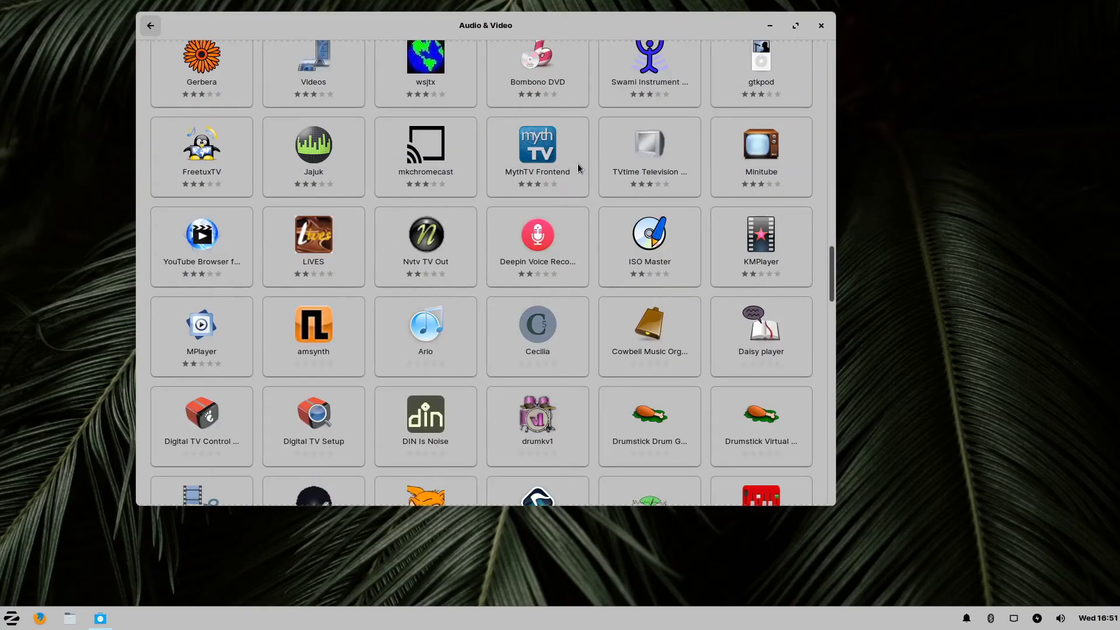
{"action": "scroll", "coordinate": [577, 164], "scroll_direction": "down", "scroll_amount": 15}
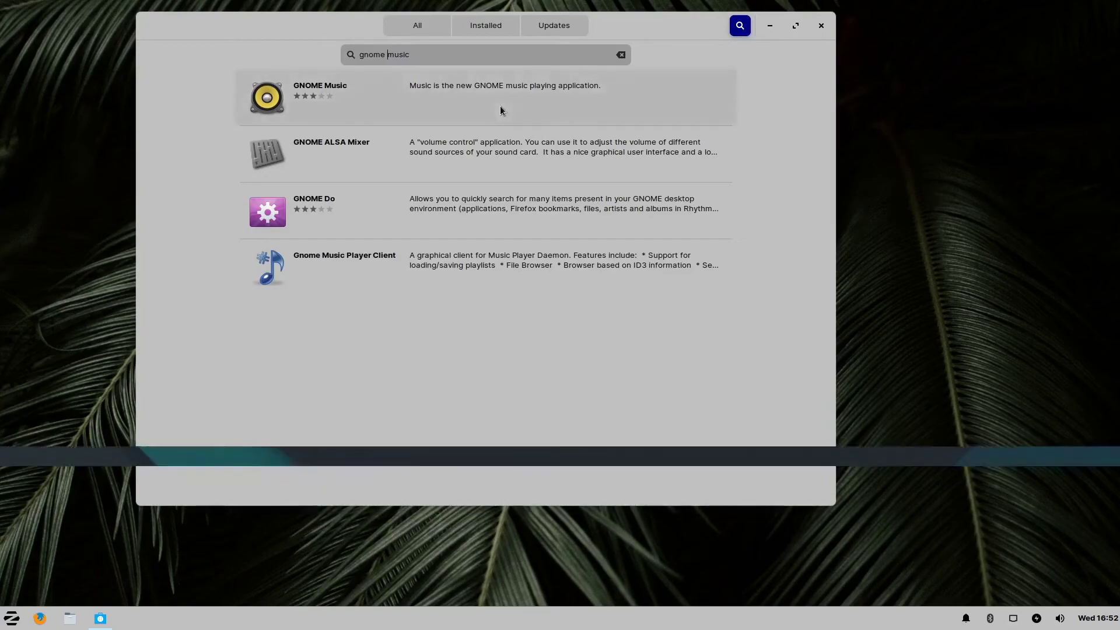
Step: Open the GNOME Music entry in the search results, review its details and install it
{"action": "left_click", "coordinate": [501, 110]}
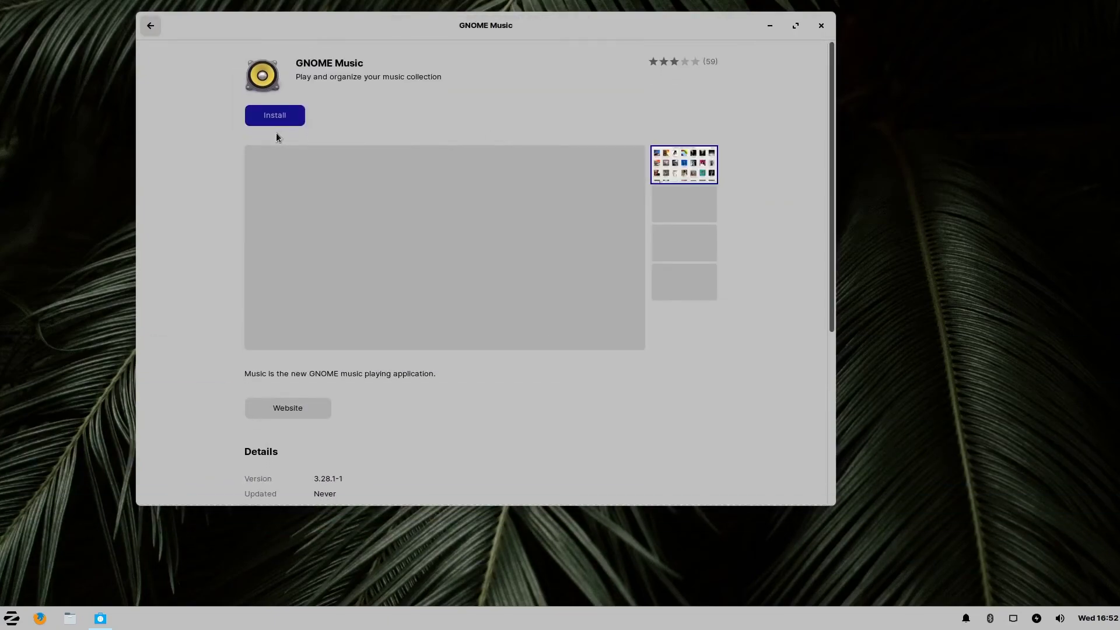
{"action": "scroll", "coordinate": [278, 132], "scroll_direction": "down", "scroll_amount": 5}
{"action": "scroll", "coordinate": [278, 131], "scroll_direction": "up", "scroll_amount": 5}
{"action": "left_click", "coordinate": [278, 121]}
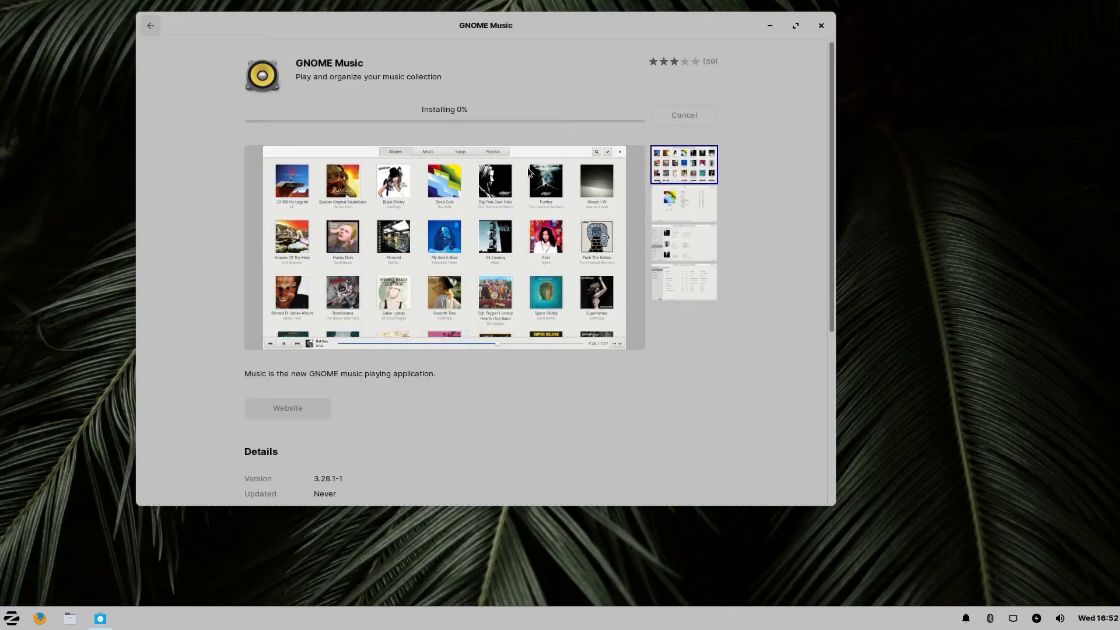
{"action": "scroll", "coordinate": [528, 168], "scroll_direction": "down", "scroll_amount": 5}
{"action": "scroll", "coordinate": [528, 169], "scroll_direction": "up", "scroll_amount": 5}
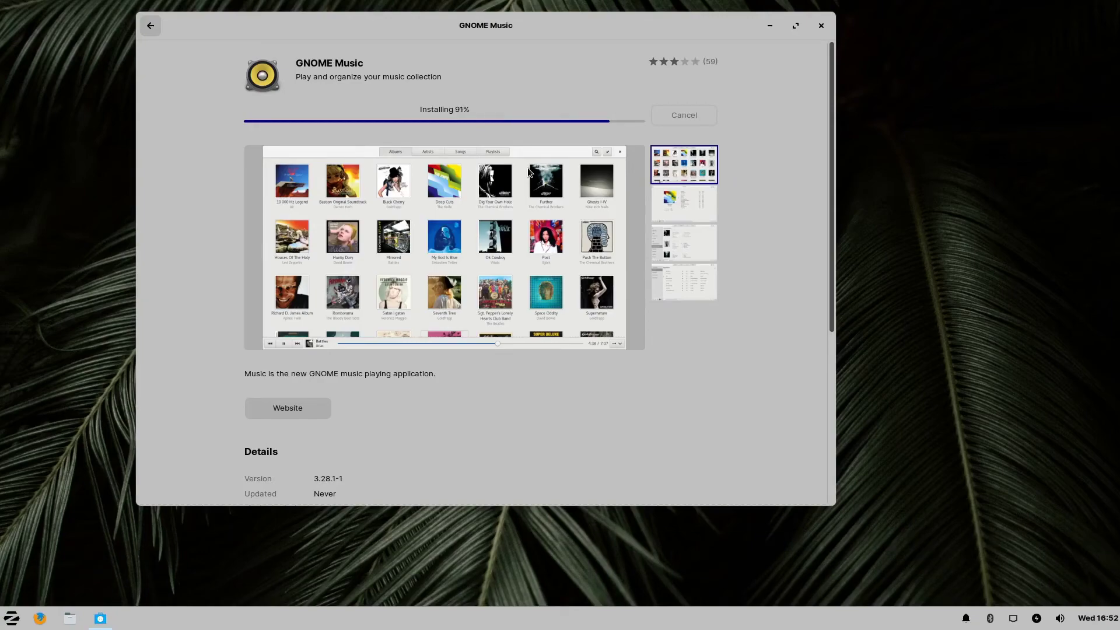
Step: Open the file manager at the home folder, widen its window moderately and reposition it nearer the upper part of the desktop
{"action": "key", "text": "super+e"}
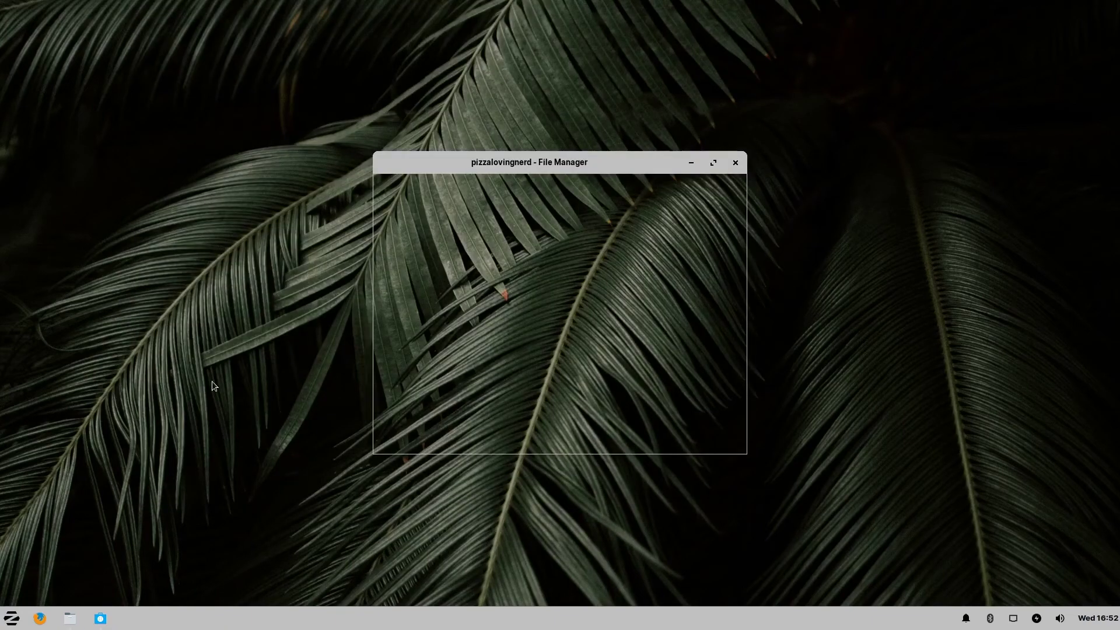
{"action": "left_click_drag", "start_coordinate": [479, 121], "coordinate": [464, 112]}
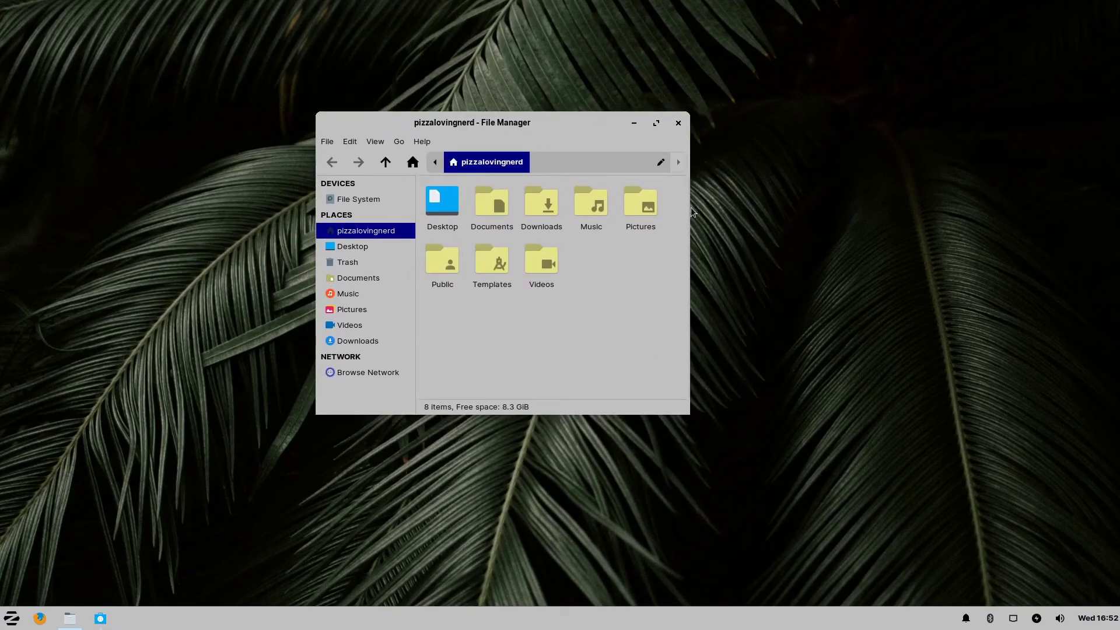
{"action": "left_click_drag", "start_coordinate": [691, 208], "coordinate": [785, 181]}
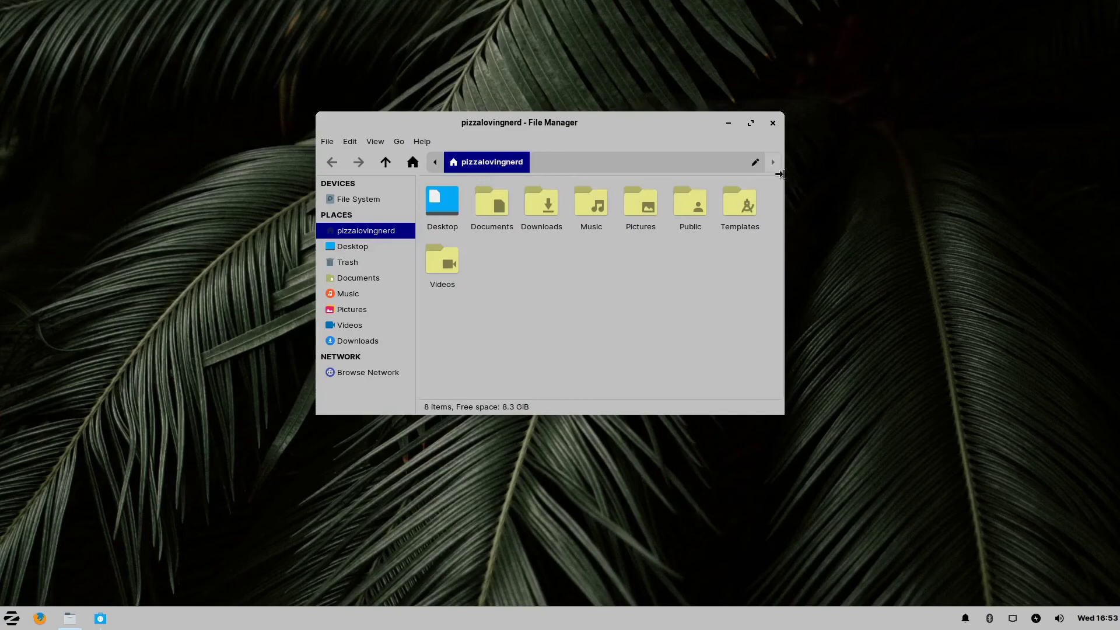
{"action": "left_click_drag", "start_coordinate": [780, 174], "coordinate": [758, 174]}
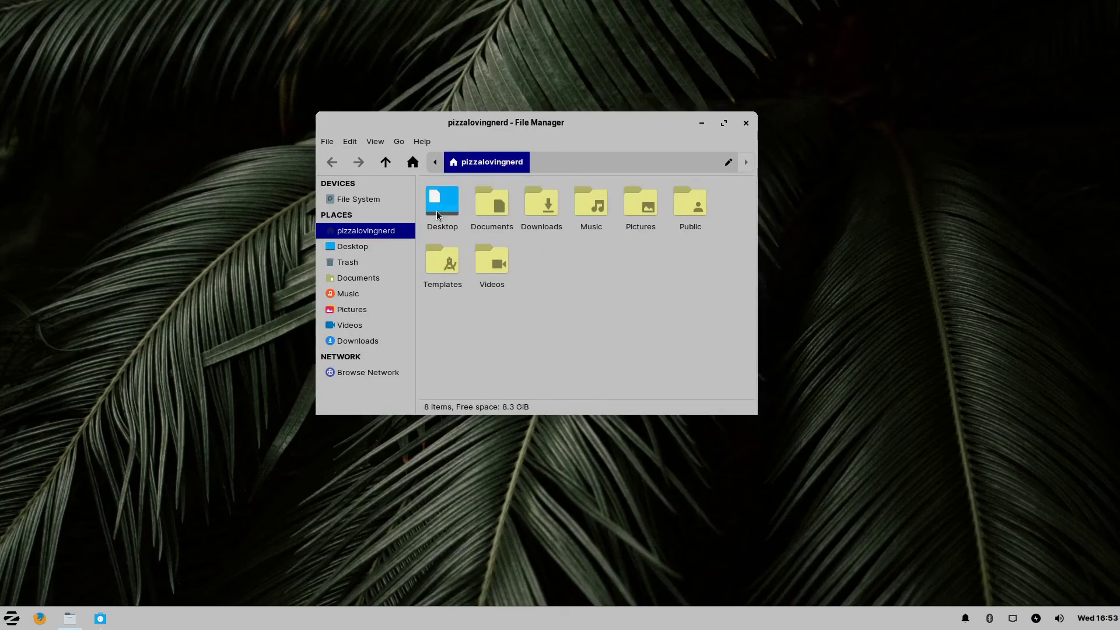
{"action": "left_click_drag", "start_coordinate": [506, 152], "coordinate": [501, 124]}
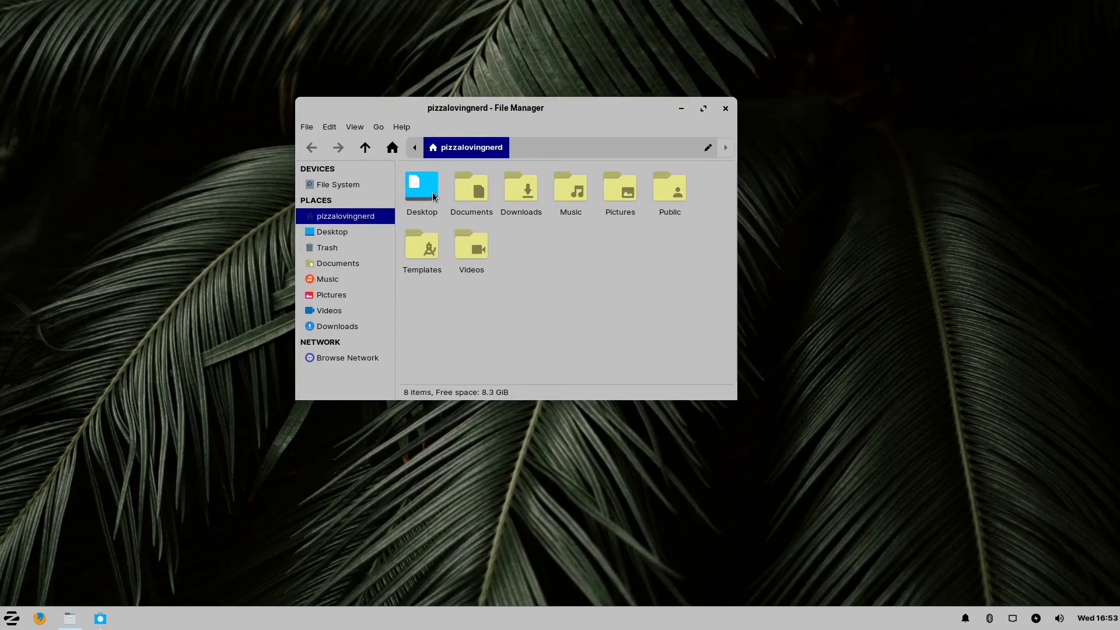
{"action": "left_click_drag", "start_coordinate": [433, 196], "coordinate": [409, 168]}
Step: Look into the Desktop folder, return to its parent folder and close the file manager
{"action": "double_click", "coordinate": [407, 169]}
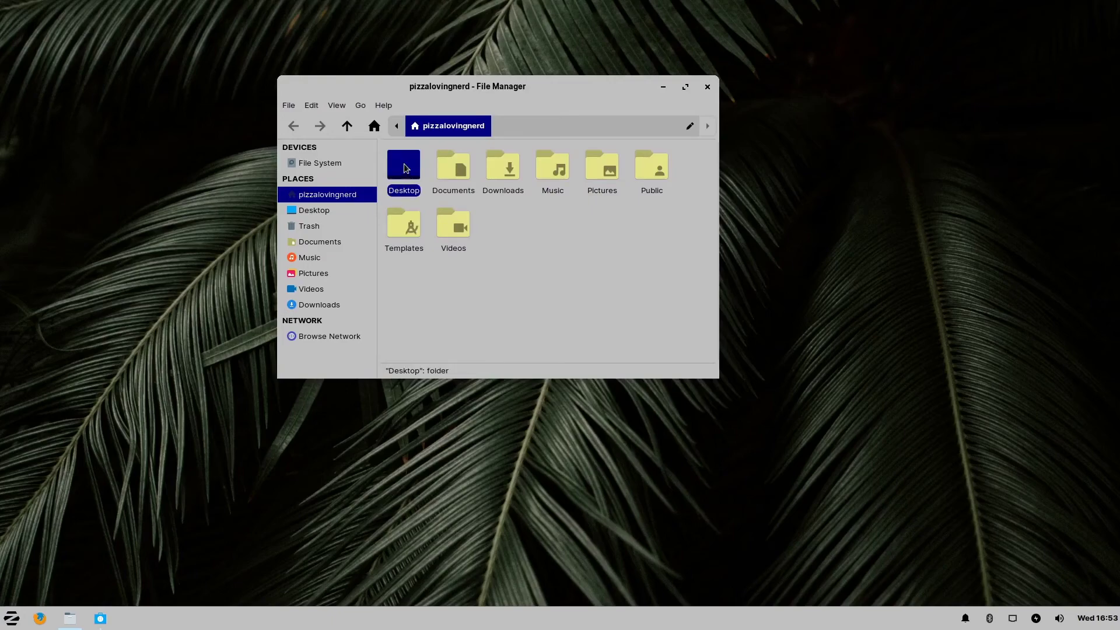
{"action": "left_click", "coordinate": [348, 128]}
{"action": "left_click", "coordinate": [707, 87]}
Step: Open the system Settings window, examine its categories down to System and Other, and close it
{"action": "scroll", "coordinate": [431, 260], "scroll_direction": "down", "scroll_amount": 8}
{"action": "scroll", "coordinate": [432, 260], "scroll_direction": "up", "scroll_amount": 5}
{"action": "scroll", "coordinate": [432, 260], "scroll_direction": "down", "scroll_amount": 5}
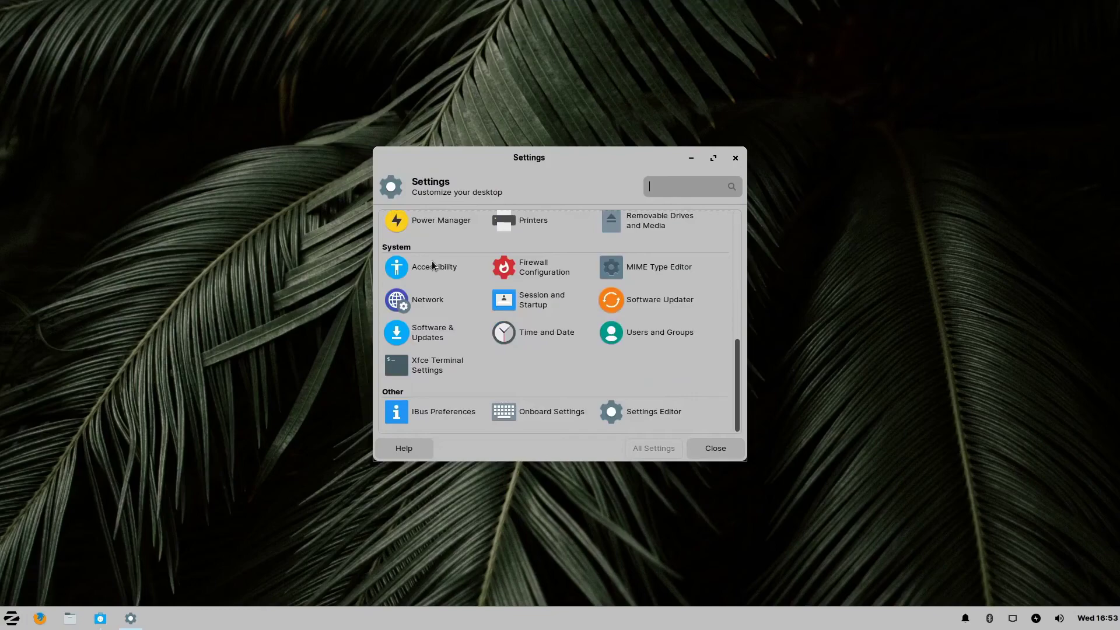
{"action": "left_click", "coordinate": [735, 159]}
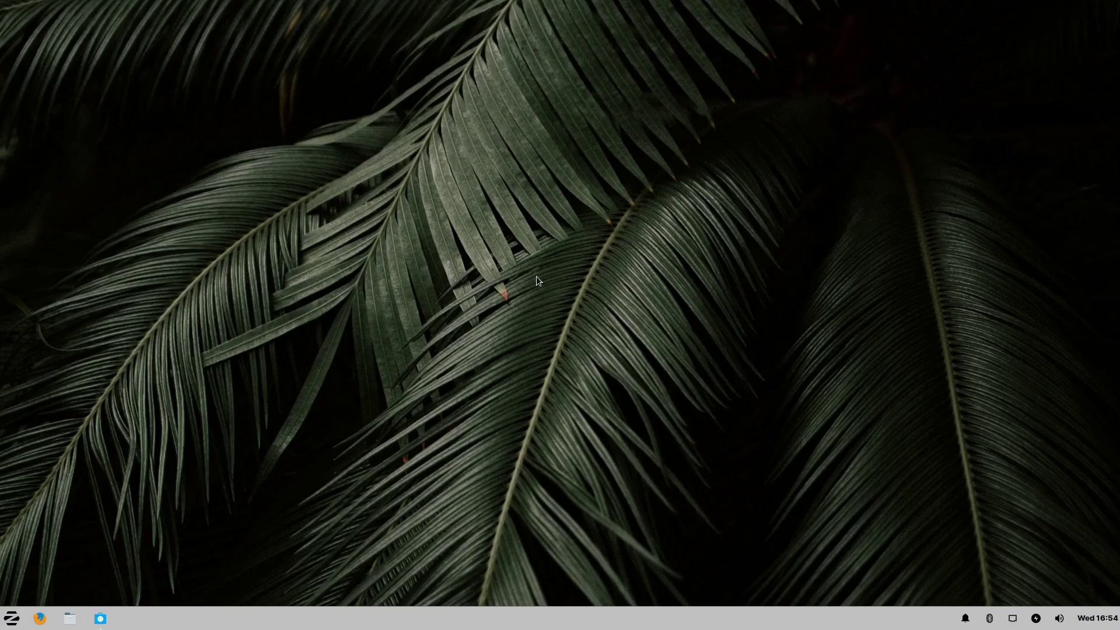
Step: Launch the newly installed GNOME Music from its installation notification
{"action": "left_click_drag", "start_coordinate": [438, 269], "coordinate": [725, 68]}
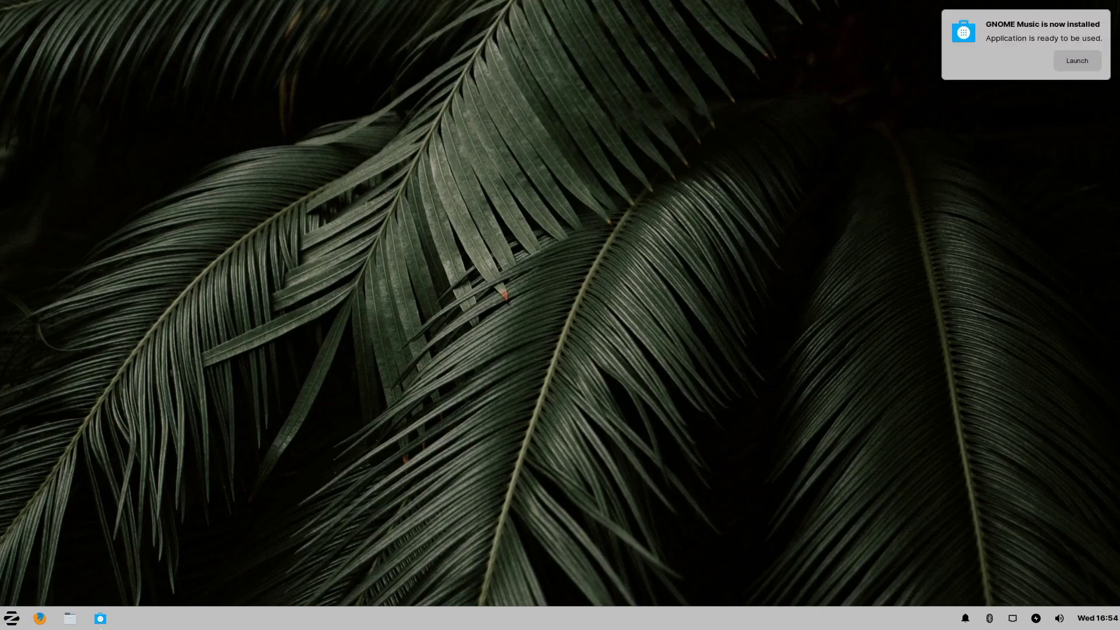
{"action": "left_click", "coordinate": [1080, 62]}
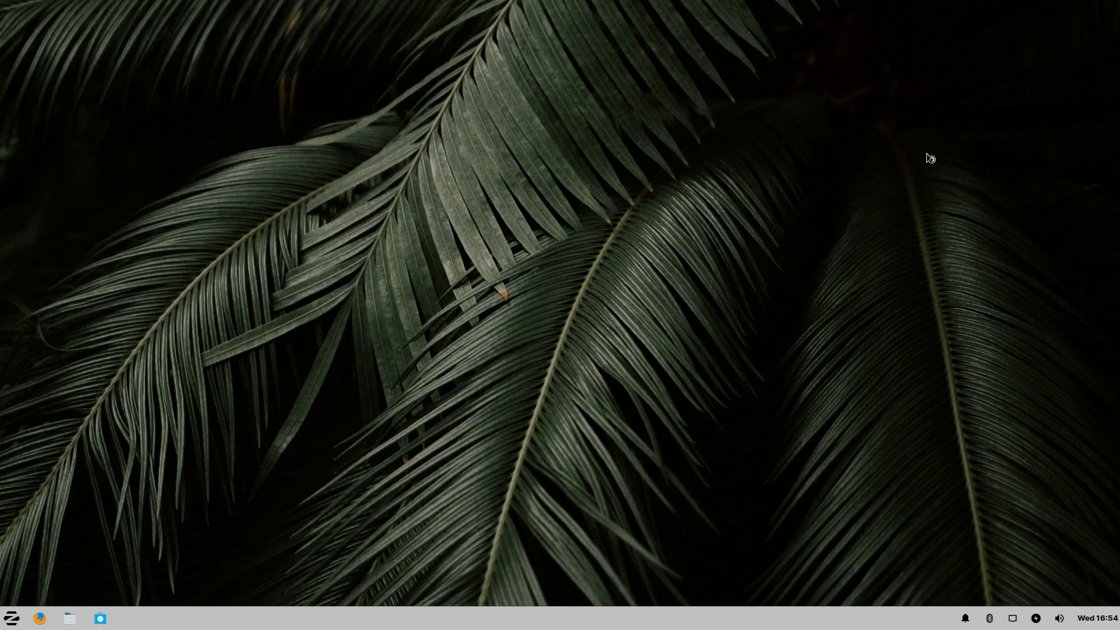